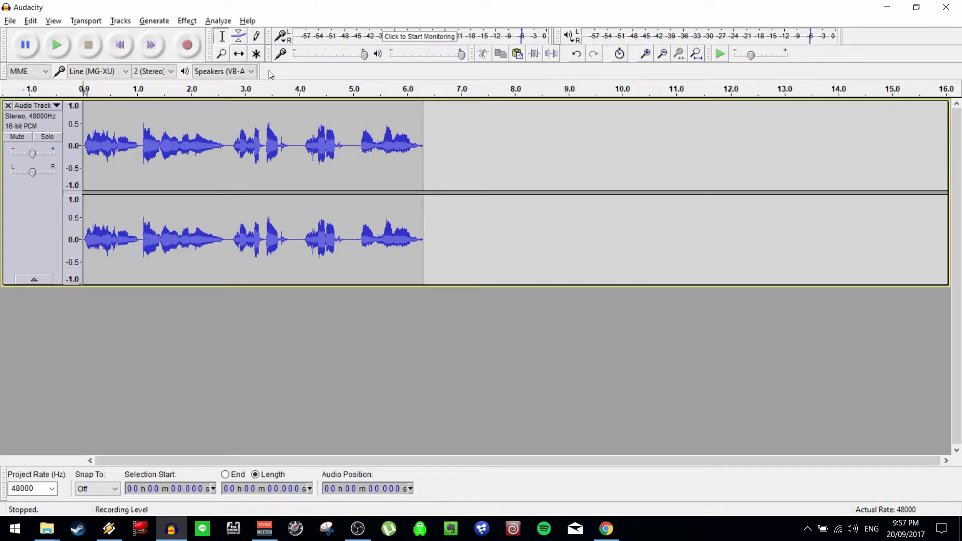
- Compress the whole vocal track at a -12 dB threshold, 2:1 ratio, with make-up gain
left_click(25, 217)
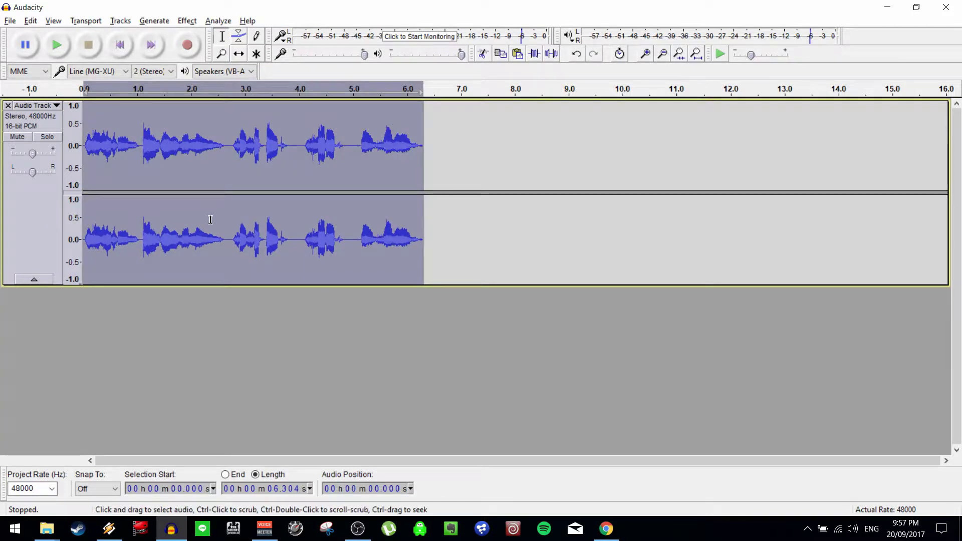
left_click(193, 23)
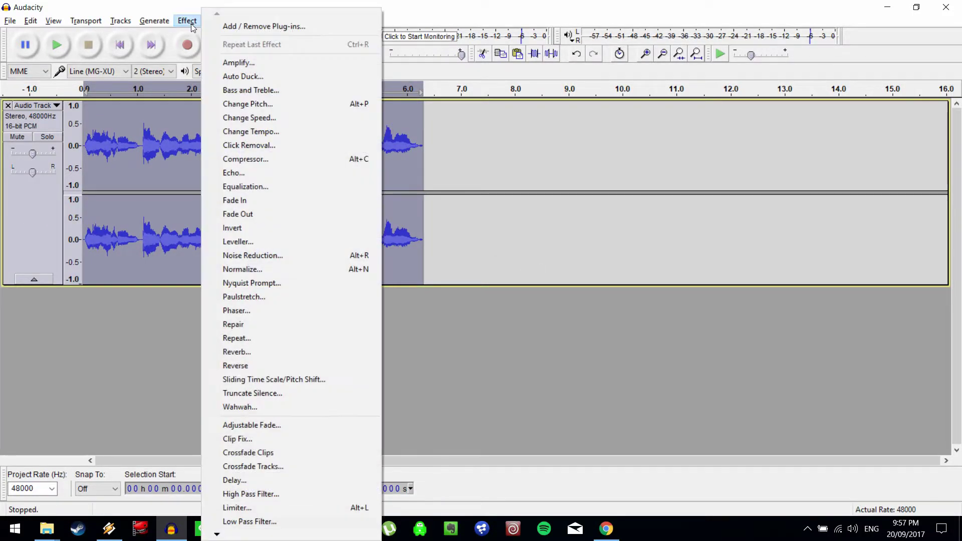
left_click(273, 163)
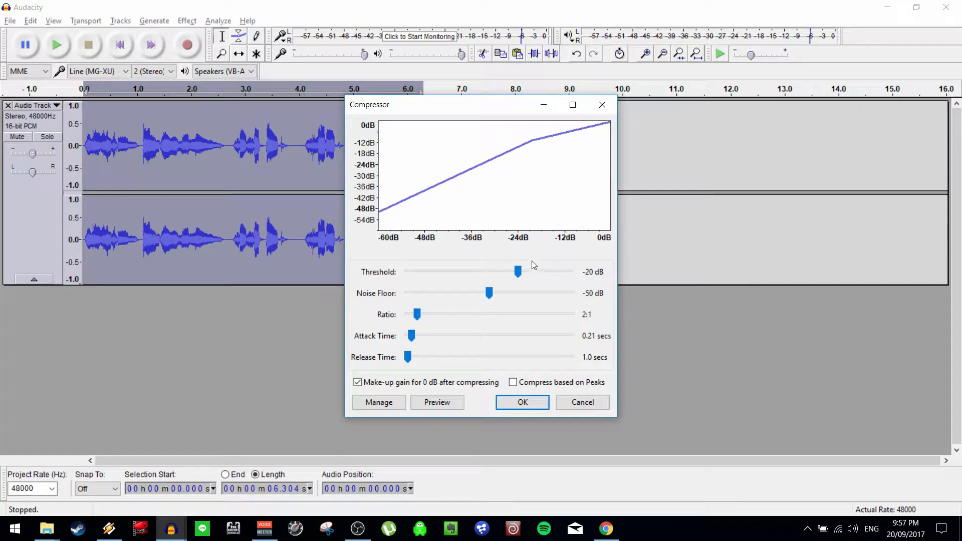
left_click_drag(521, 272, 541, 275)
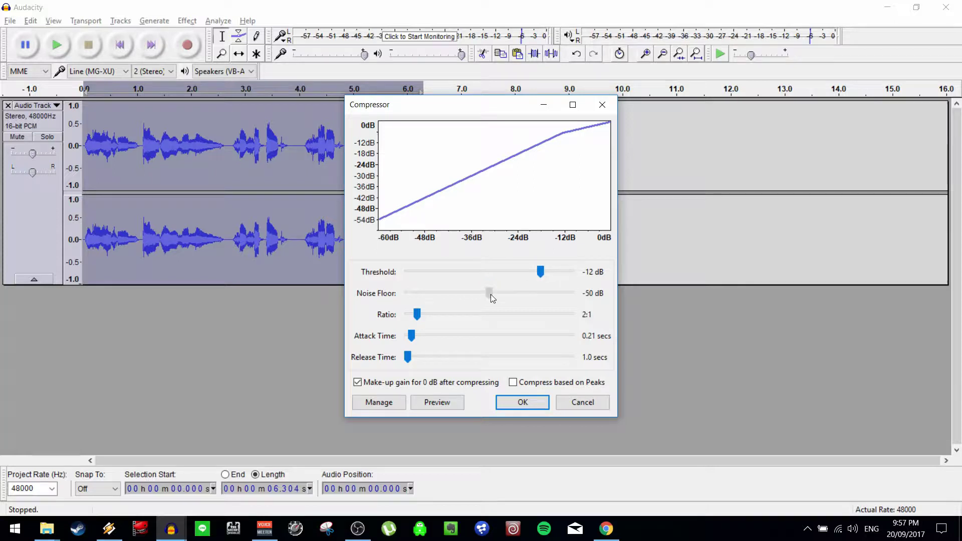
left_click_drag(491, 294, 516, 295)
left_click(523, 403)
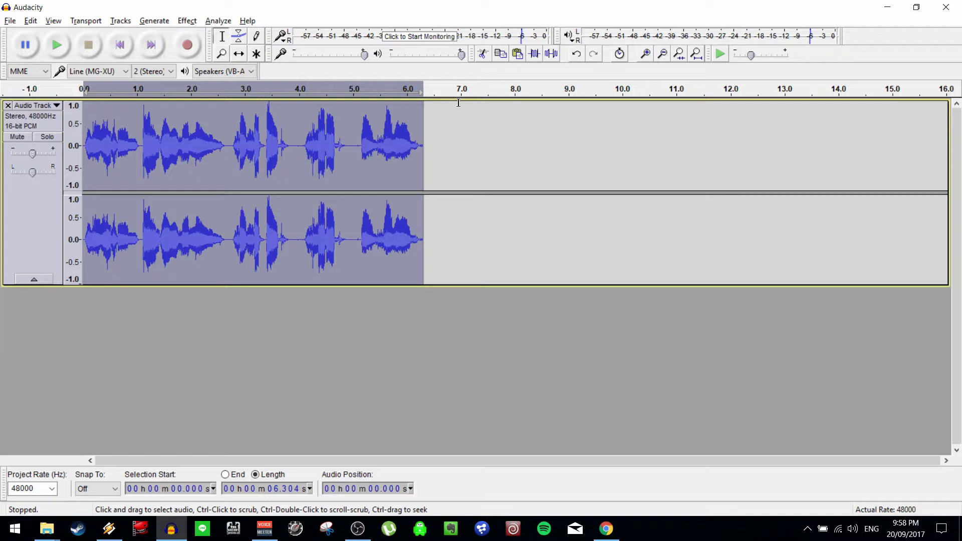
- Undo the compression and reapply it at -12 dB threshold with a lower noise floor
key("ctrl+z")
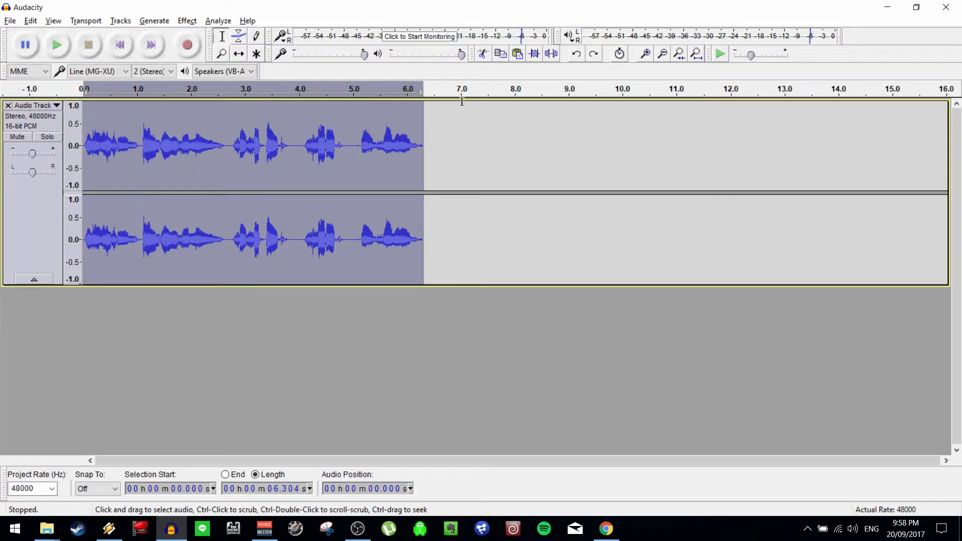
key("ctrl+r")
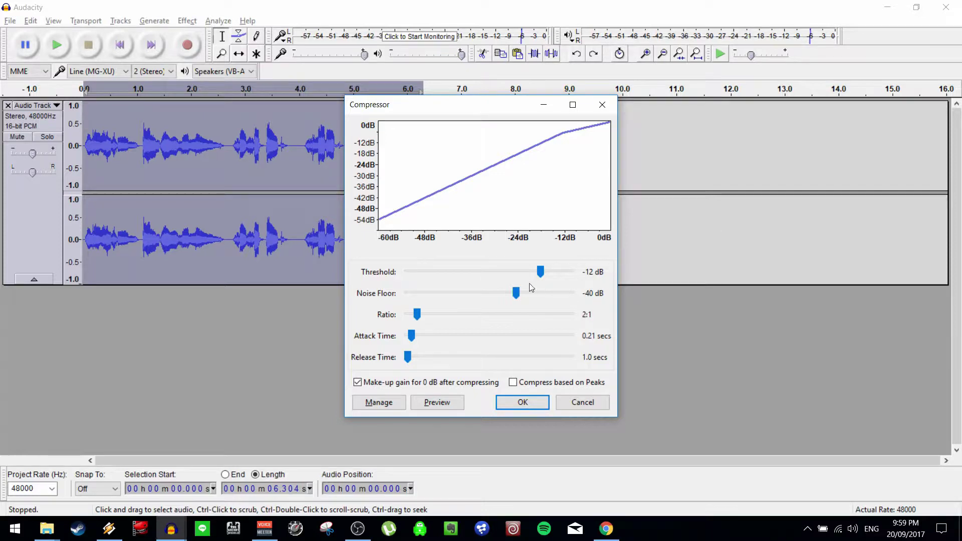
left_click(516, 293)
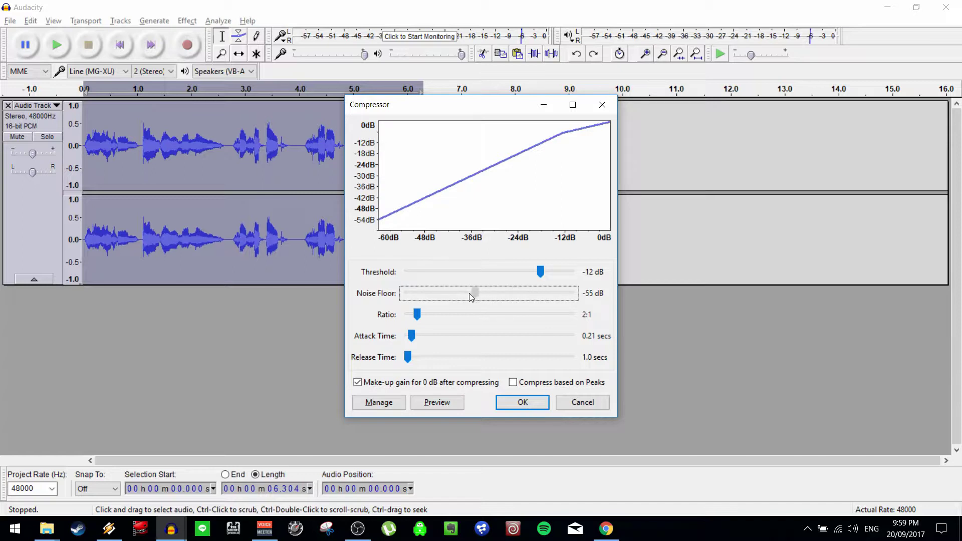
left_click(507, 405)
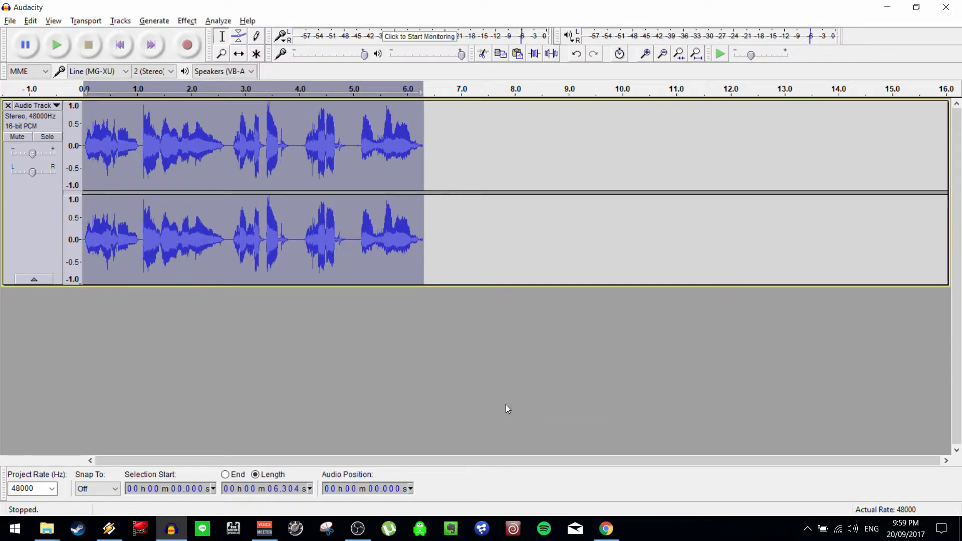
- Undo and recompress the track with the threshold lowered to -15 dB, then reopen the Compressor
key("ctrl+z")
key("ctrl+r")
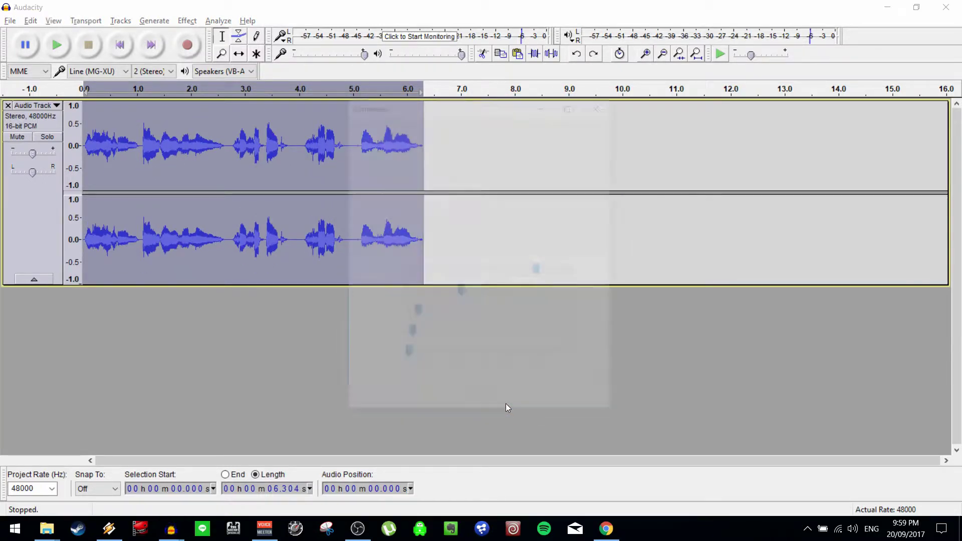
left_click_drag(540, 271, 517, 272)
left_click(522, 402)
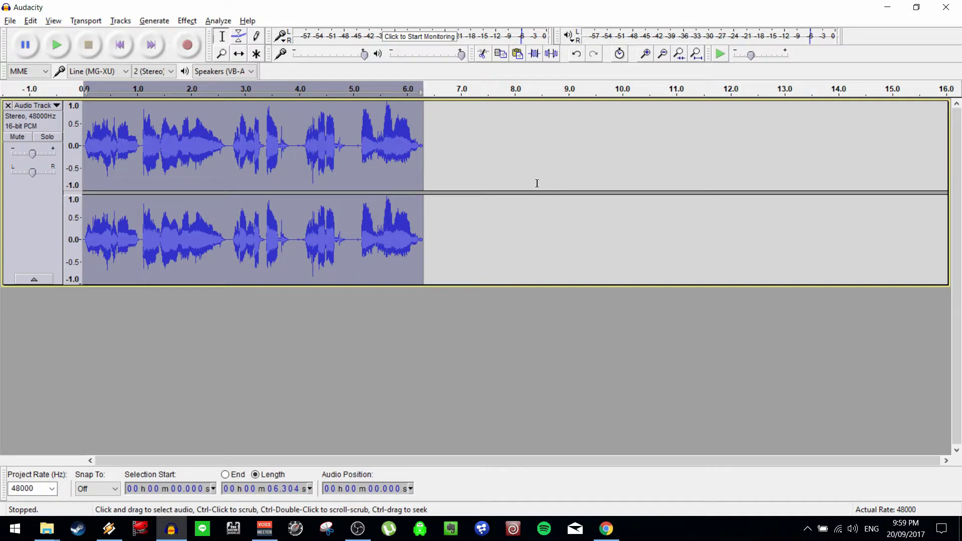
key("ctrl+r")
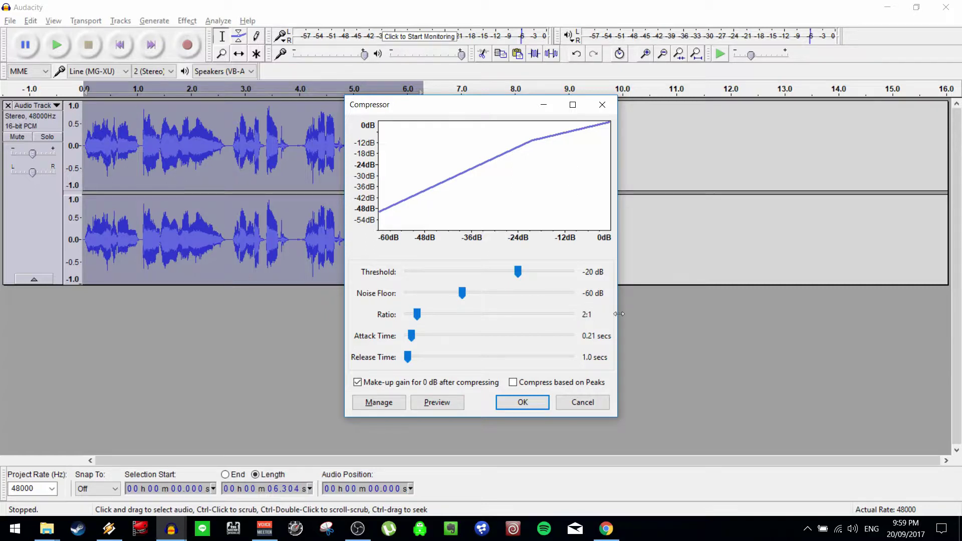
mouse_move(417, 315)
left_mouse_down()
mouse_move(449, 314)
mouse_move(418, 313)
left_mouse_up()
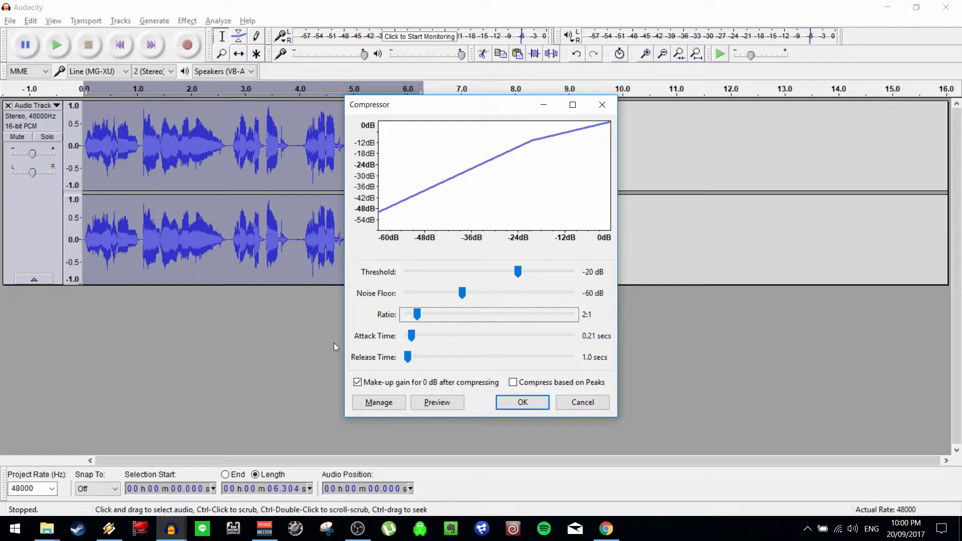
- Cancel the Compressor dialog so the track stays unchanged
left_click(582, 403)
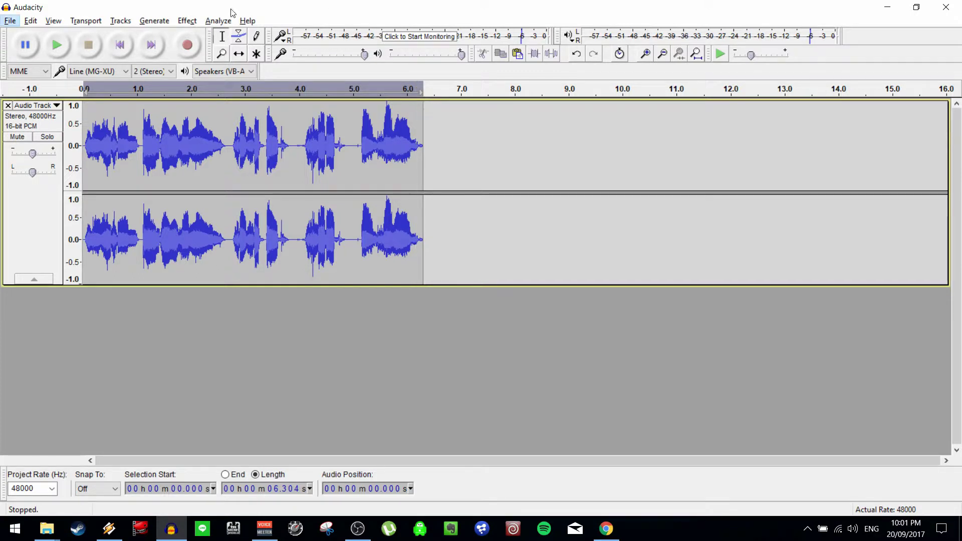
- Normalize the whole vocal track to a -1.0 dB maximum amplitude
left_click(195, 22)
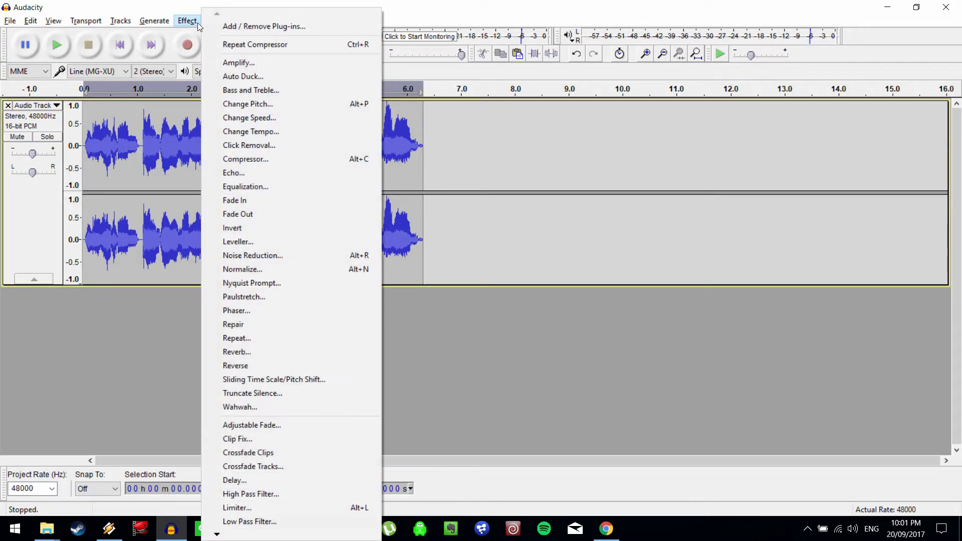
left_click(233, 269)
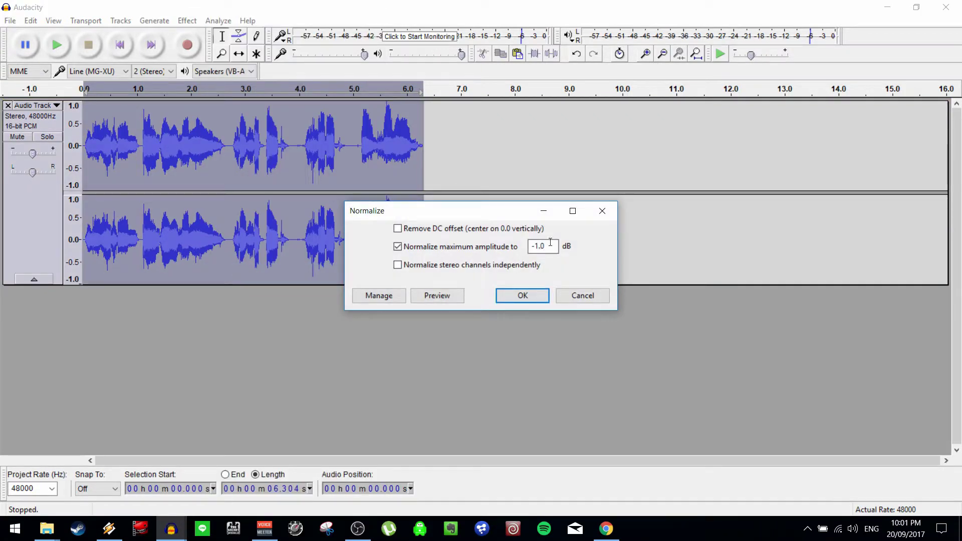
left_click(533, 297)
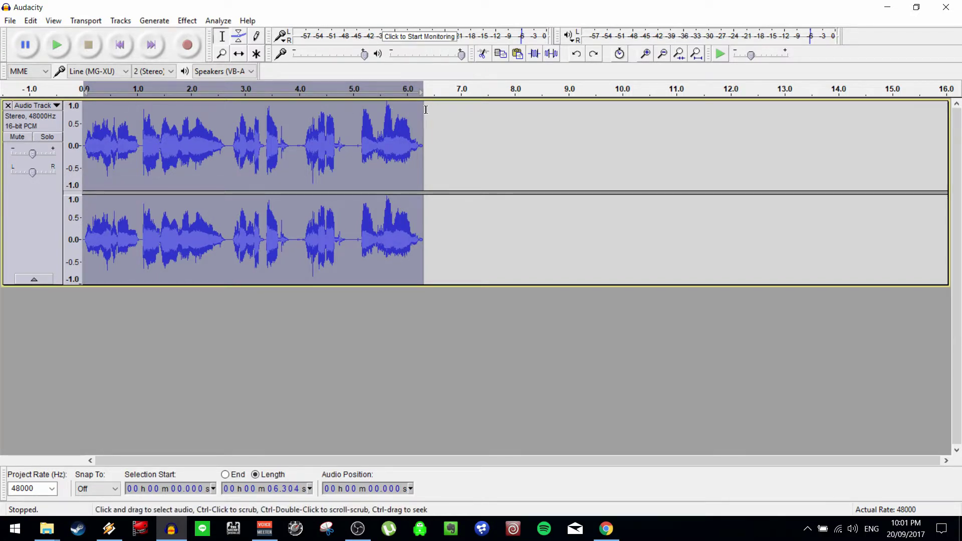
left_click(187, 20)
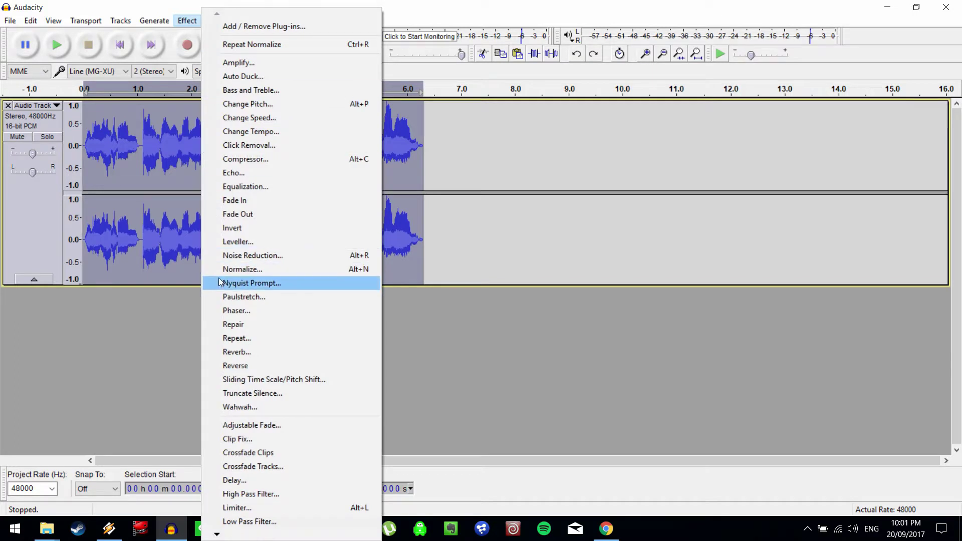
- Apply a Hard Limit to the vocal track at -1 dB
left_click(263, 507)
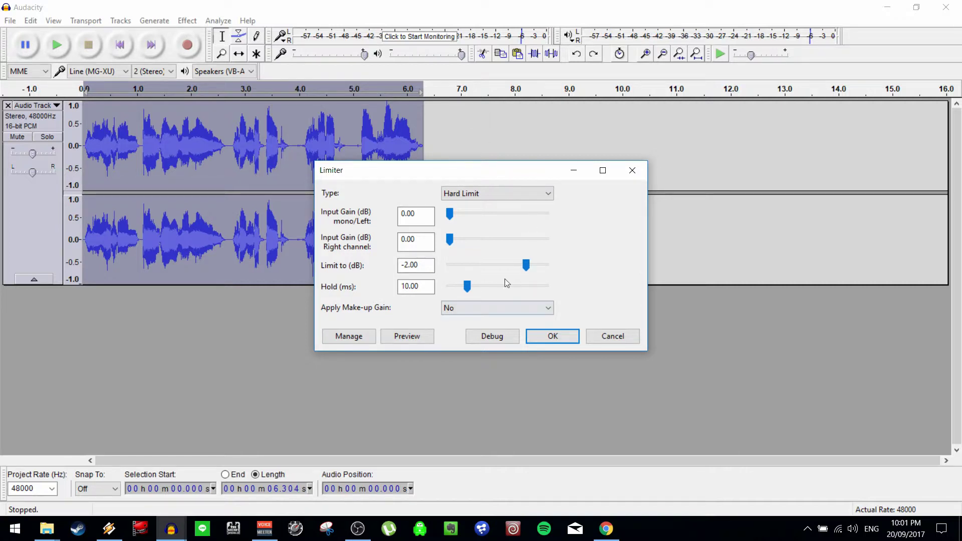
left_click_drag(425, 265, 354, 268)
type("-1")
left_click(554, 336)
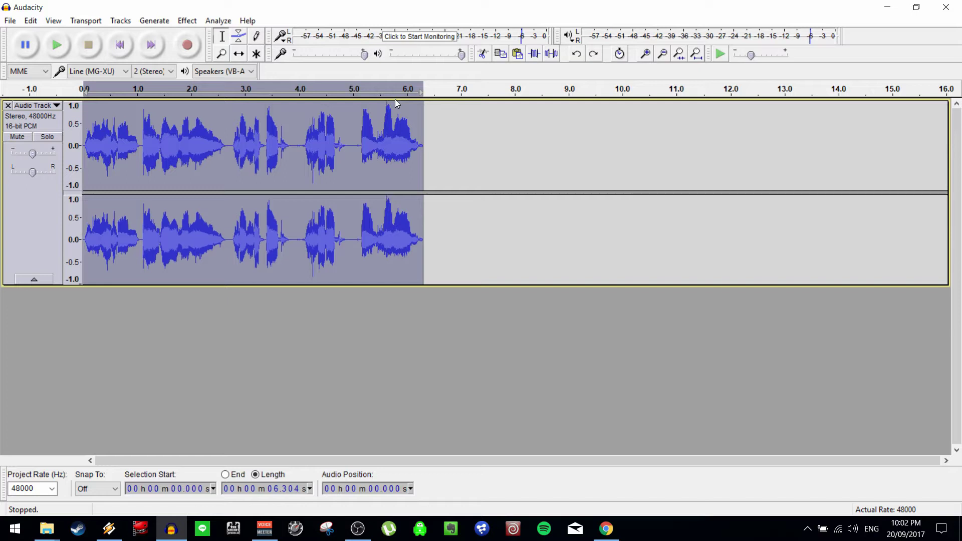
- Reapply Normalize to the vocal track with its current settings
key("alt+c")
key("n")
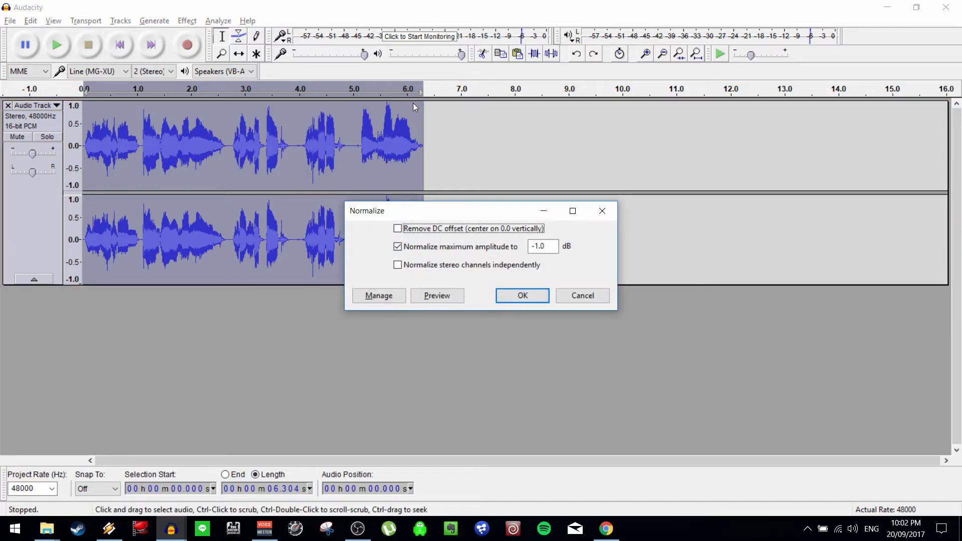
key("Return")
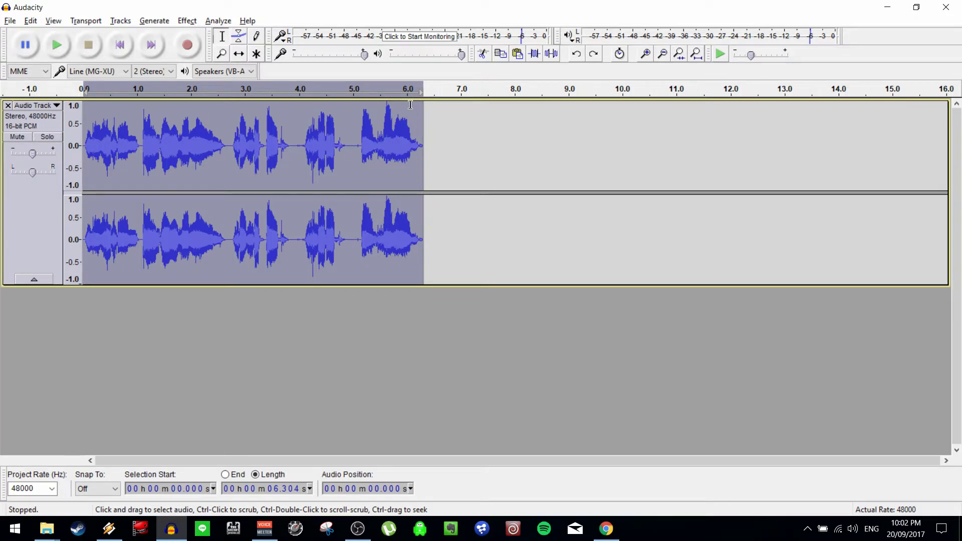
- Hard-limit the vocal track at -5 dB
key("alt+c")
key("l")
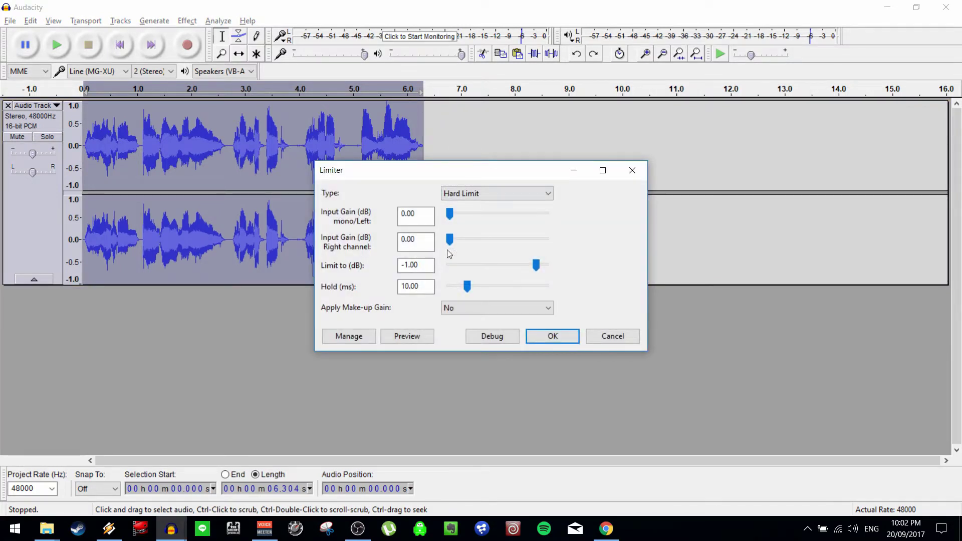
left_click_drag(434, 270, 365, 254)
type("-5")
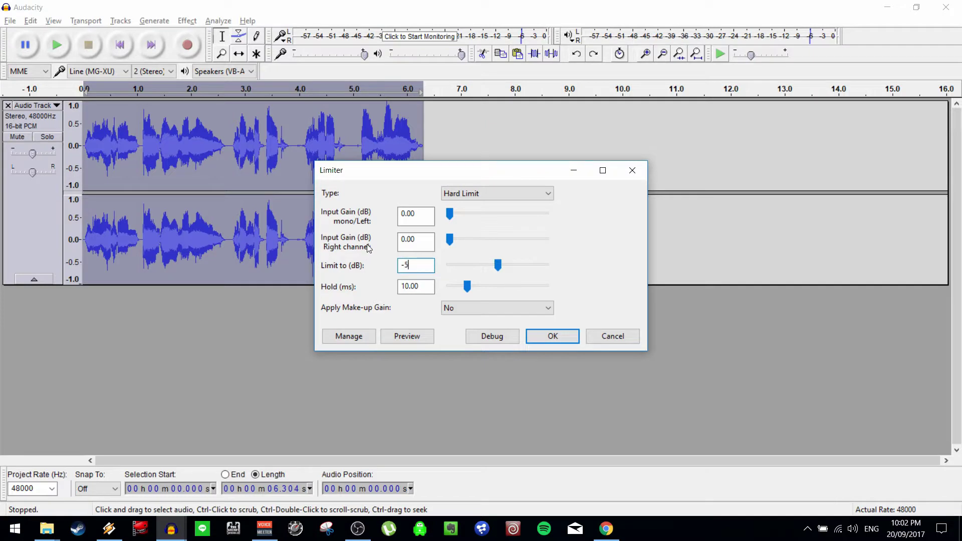
left_click(551, 336)
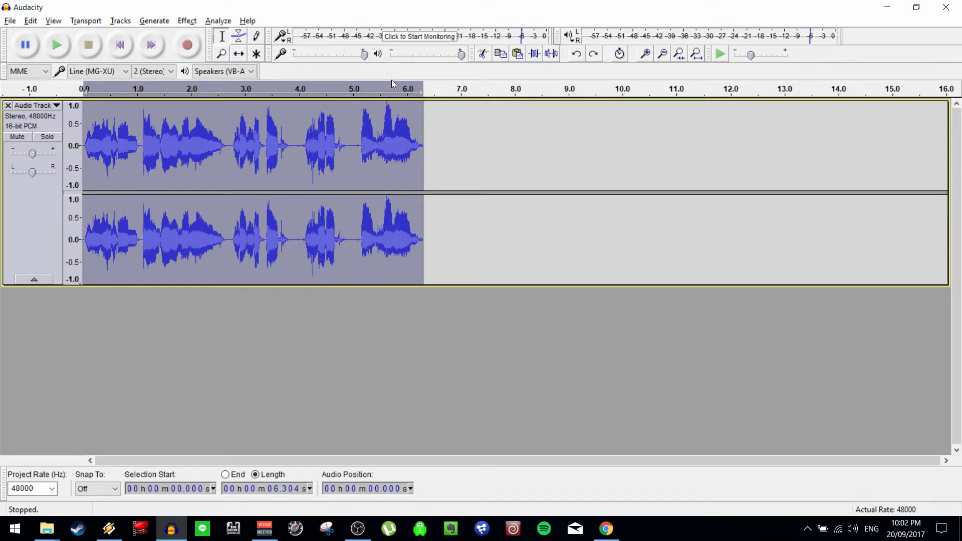
- Normalize the vocal track to a -2 dB peak
key("ctrl+r")
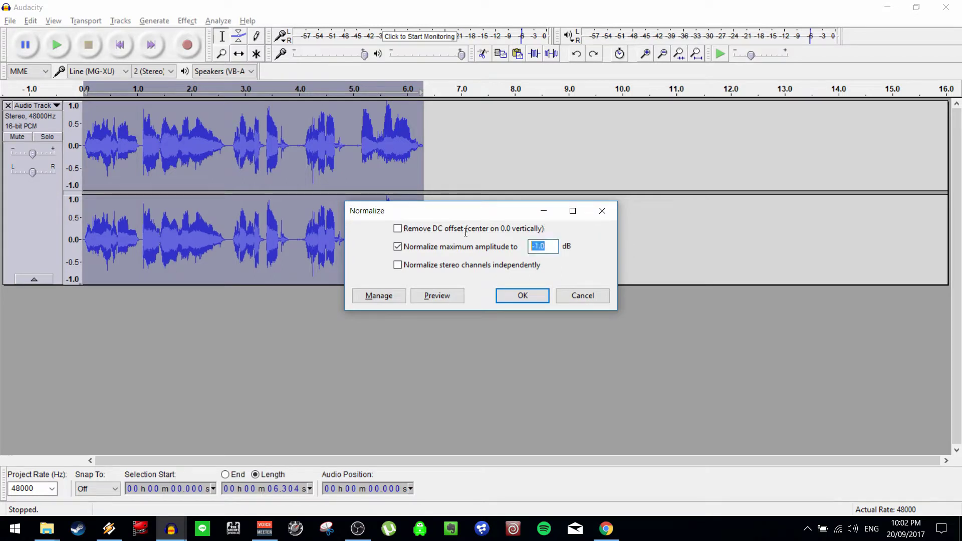
type("-1")
key("BackSpace")
type("1")
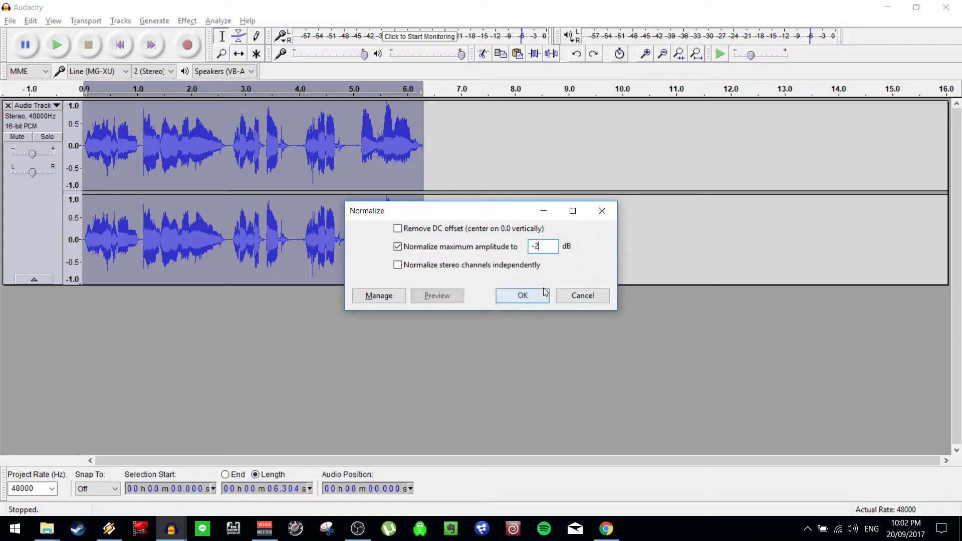
left_click(531, 295)
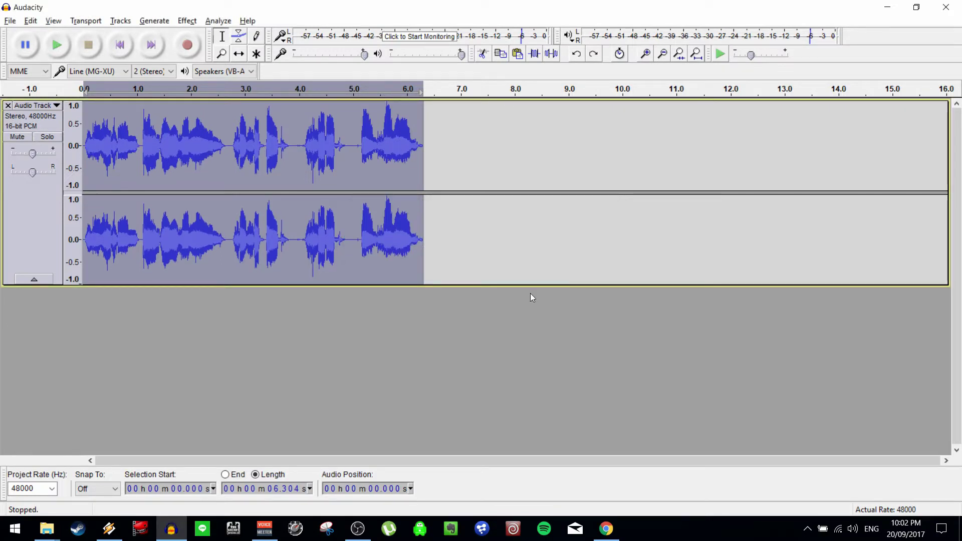
- Hard-limit the vocal track at about -2 dB
key("Tab")
type("-")
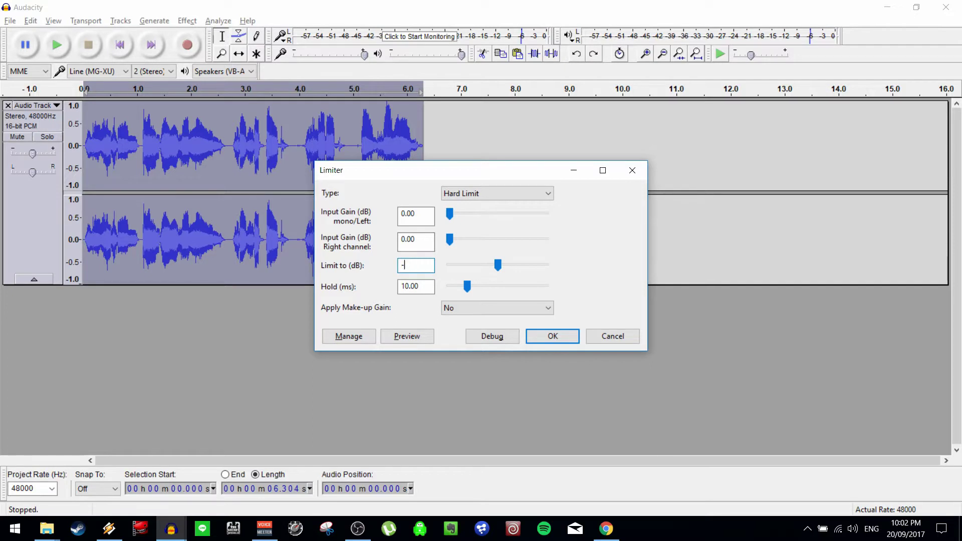
type("2")
left_click(543, 334)
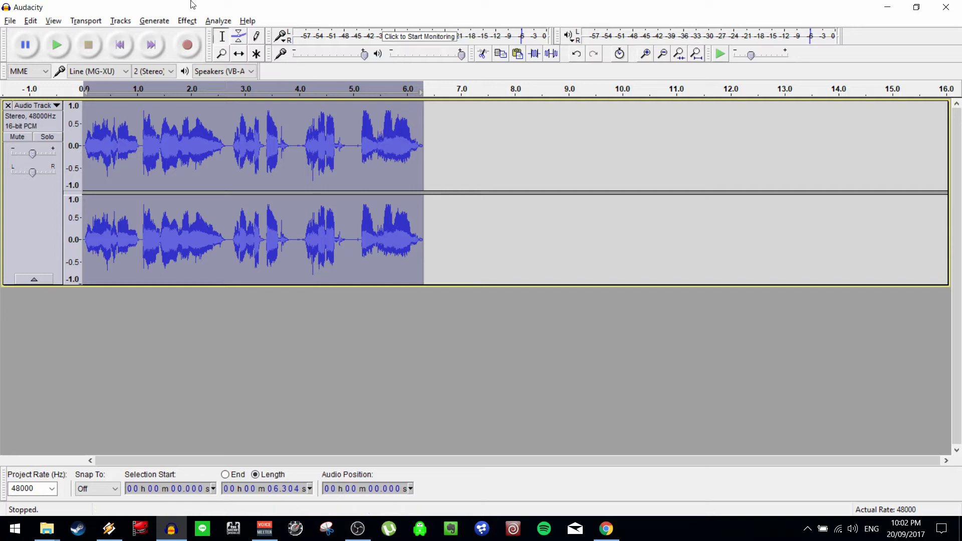
- Renormalize the vocal track to a -1 dB peak
left_click(187, 21)
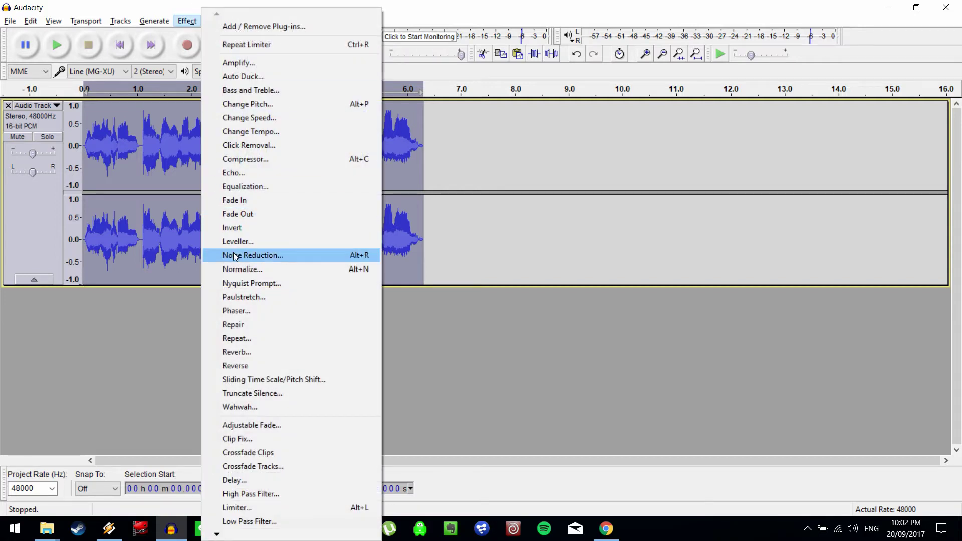
left_click(243, 269)
double_click(544, 246)
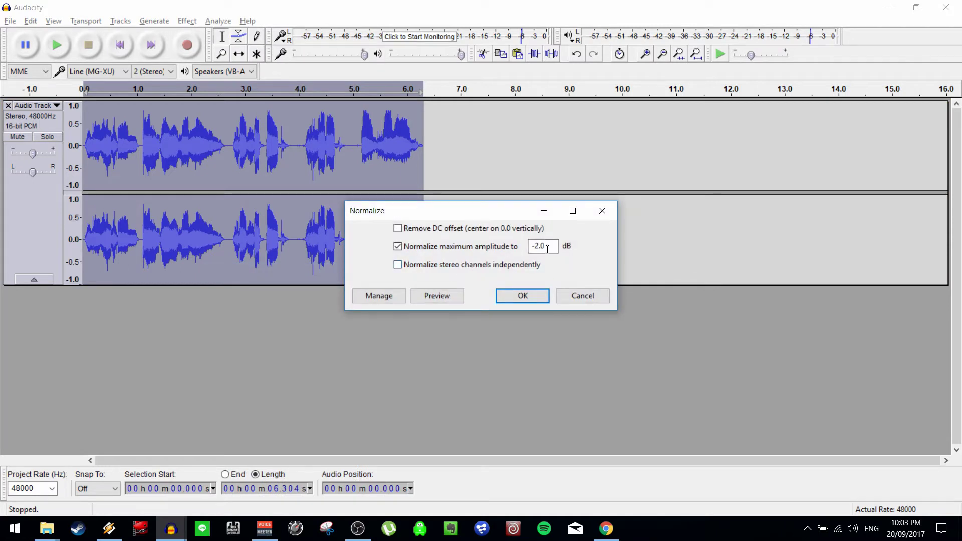
type("-1")
left_click(506, 296)
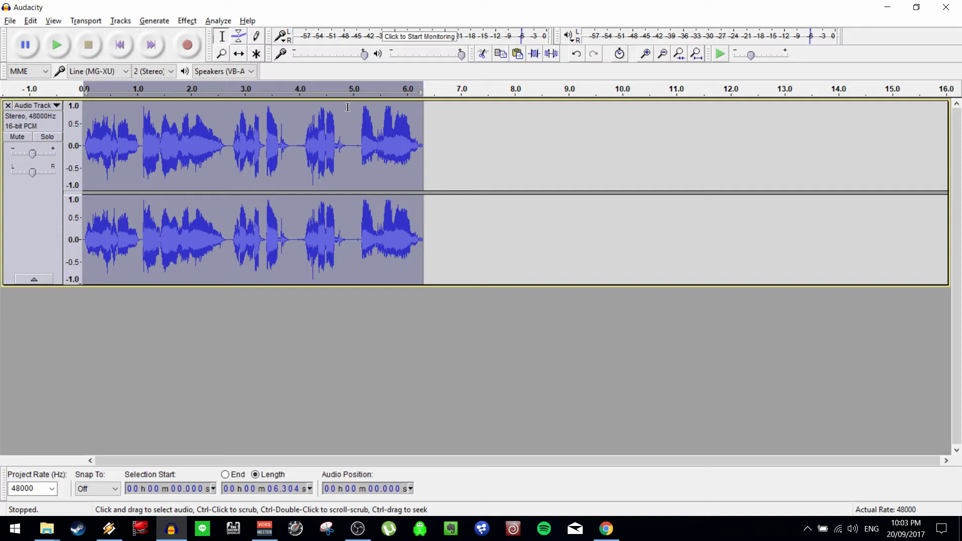
- Play the processed vocal from the beginning of the track
left_click(359, 139)
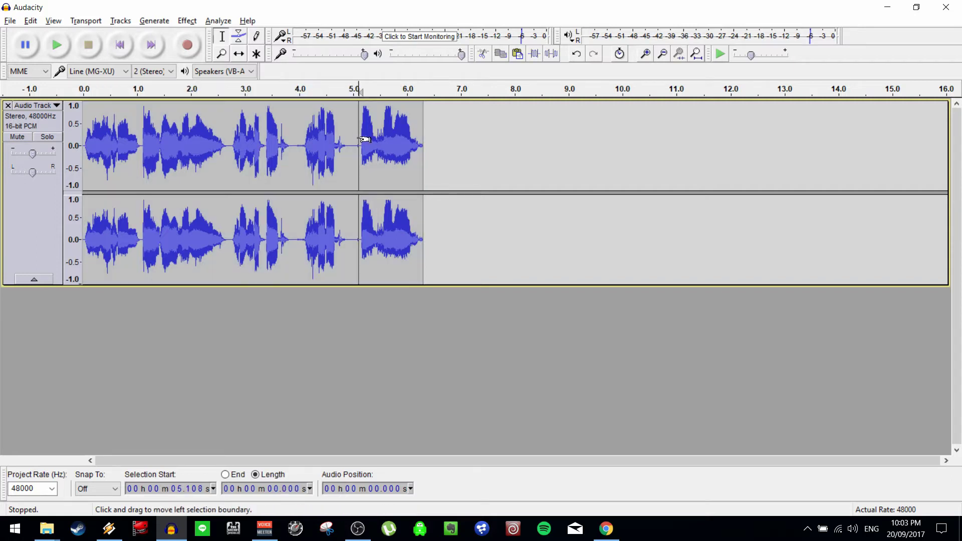
key("Home")
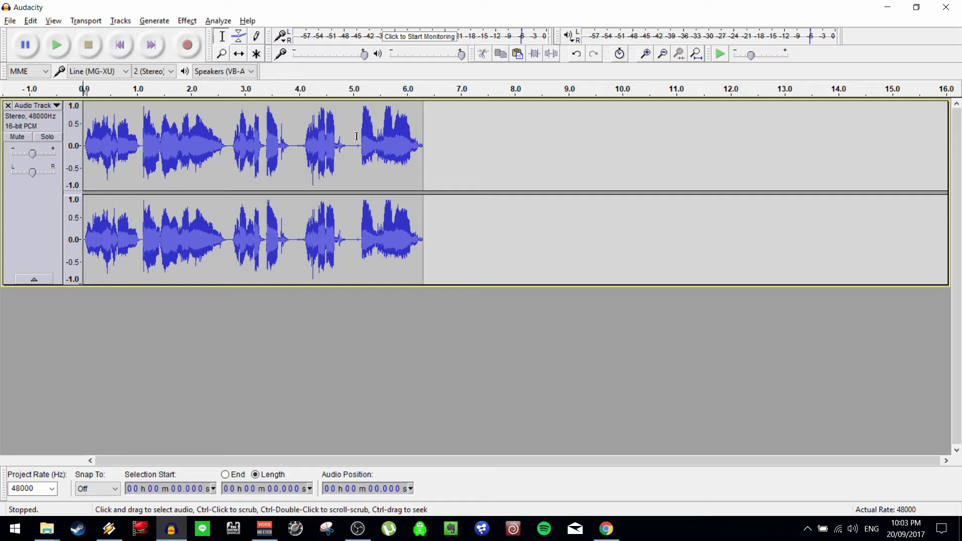
key("space")
- Paste the louder processed vocal as a second track below the quieter original
key("ctrl+a")
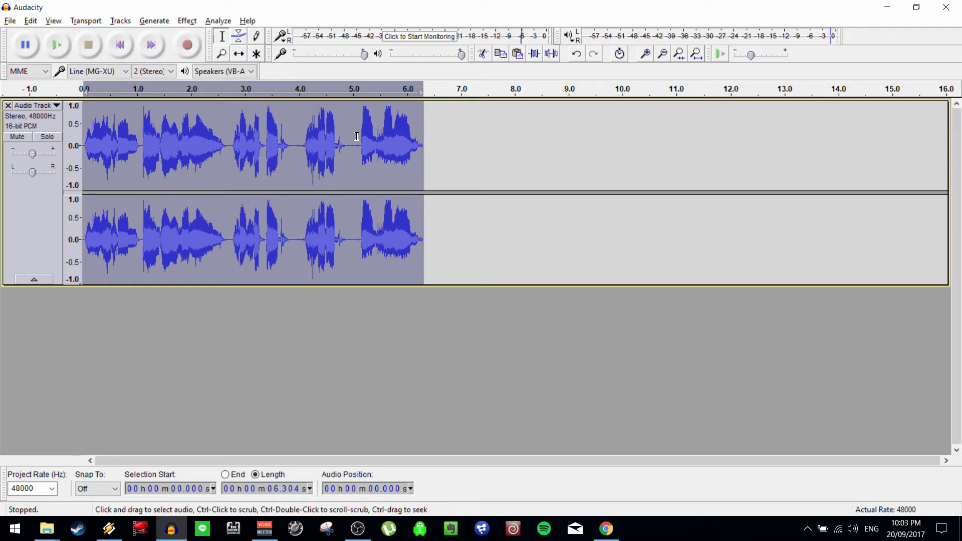
left_click(466, 153)
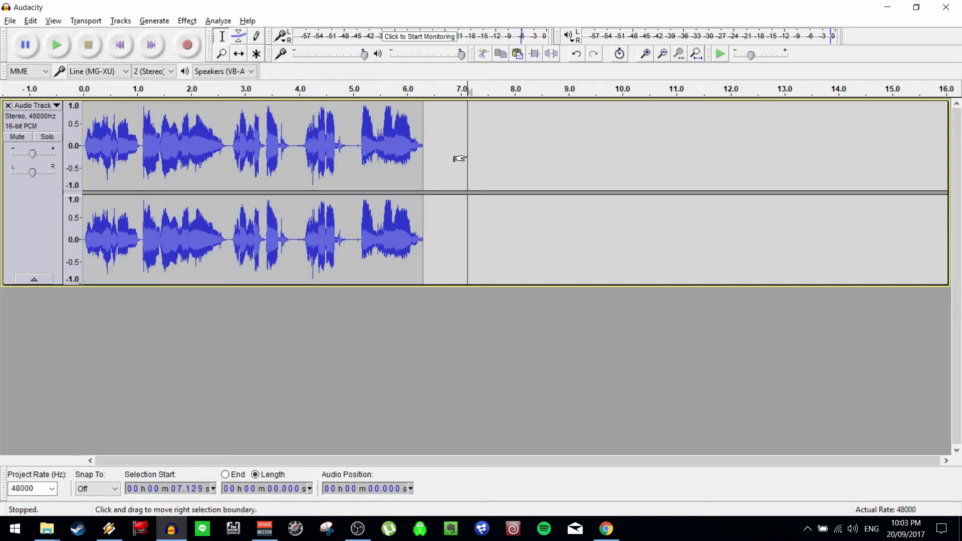
key("ctrl+a")
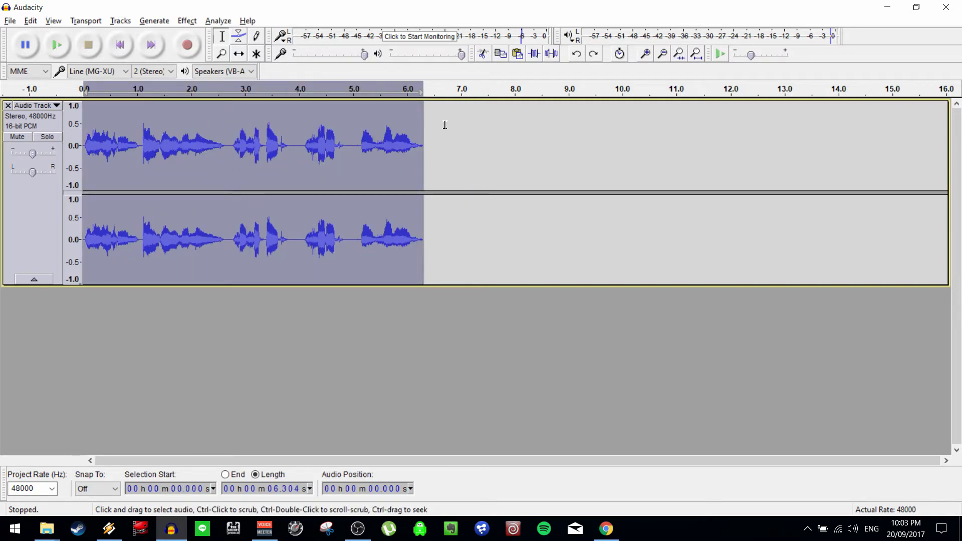
left_click(477, 152)
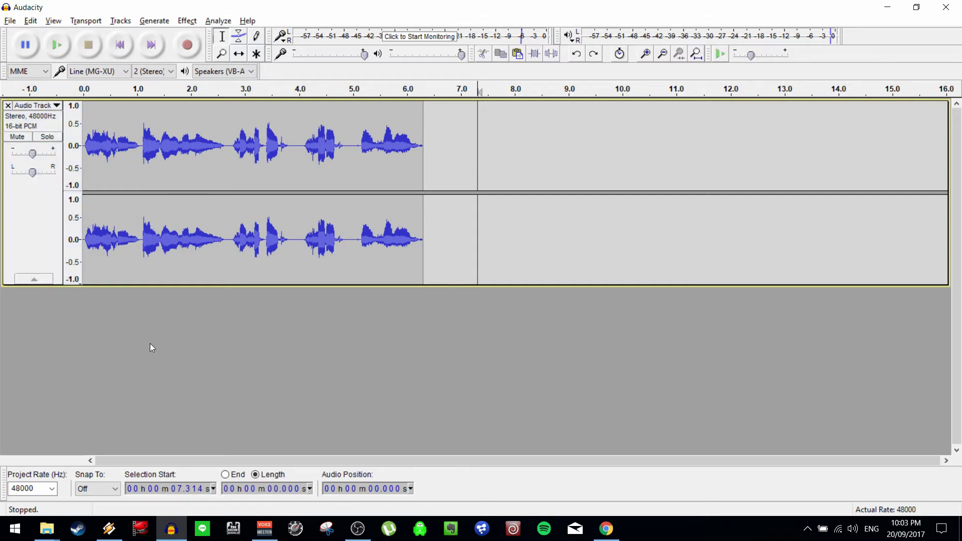
key("ctrl+v")
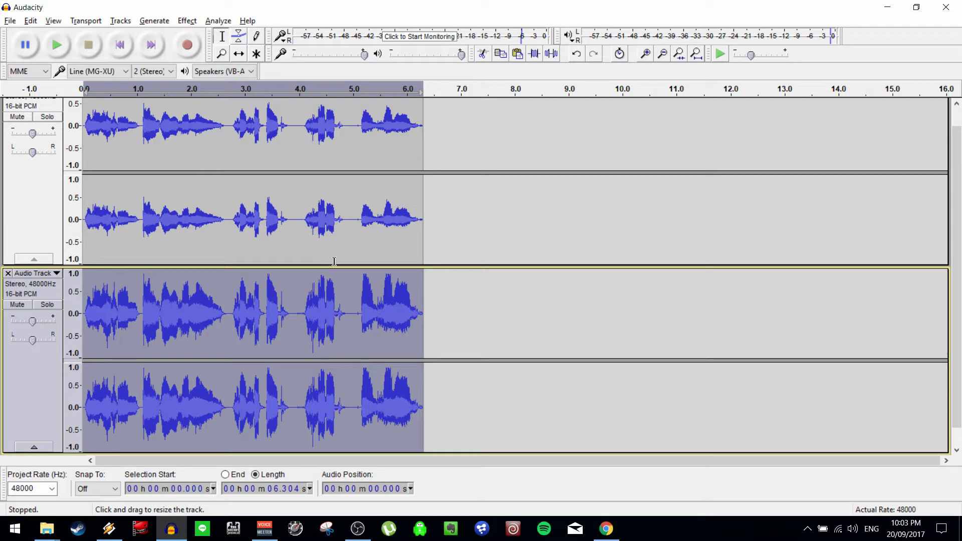
- Mute the louder second track and play the quieter original vocal alone from its start
scroll(496, 227, "up", 1)
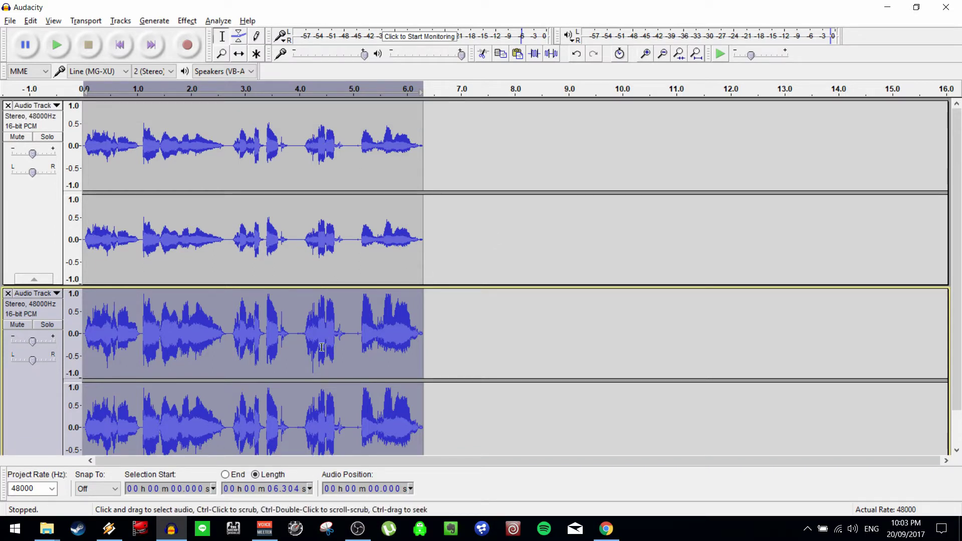
left_click(17, 325)
left_click(168, 189)
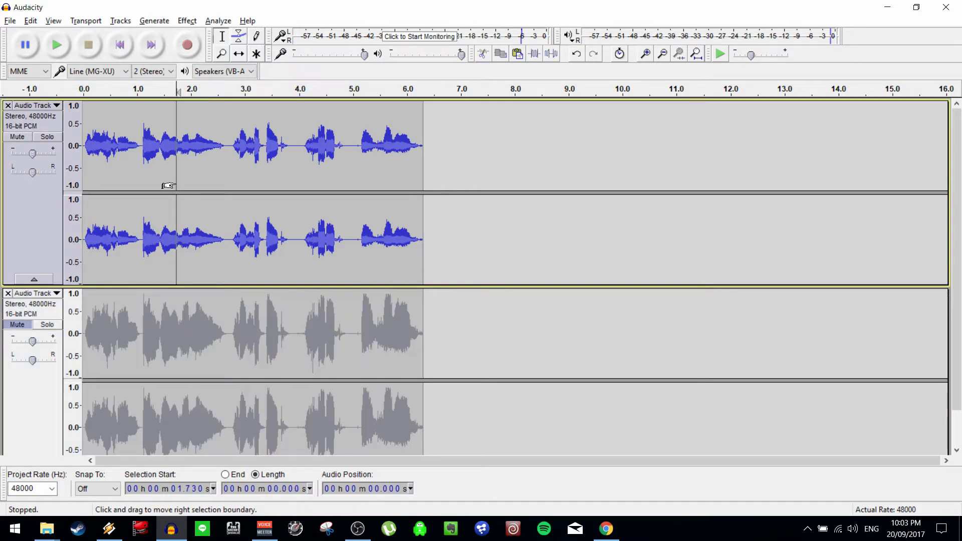
key("space")
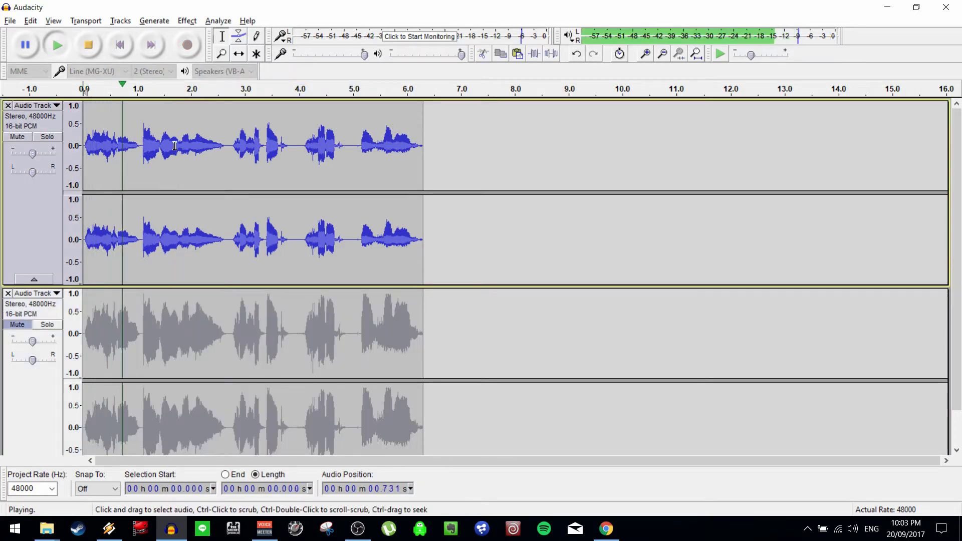
key("space")
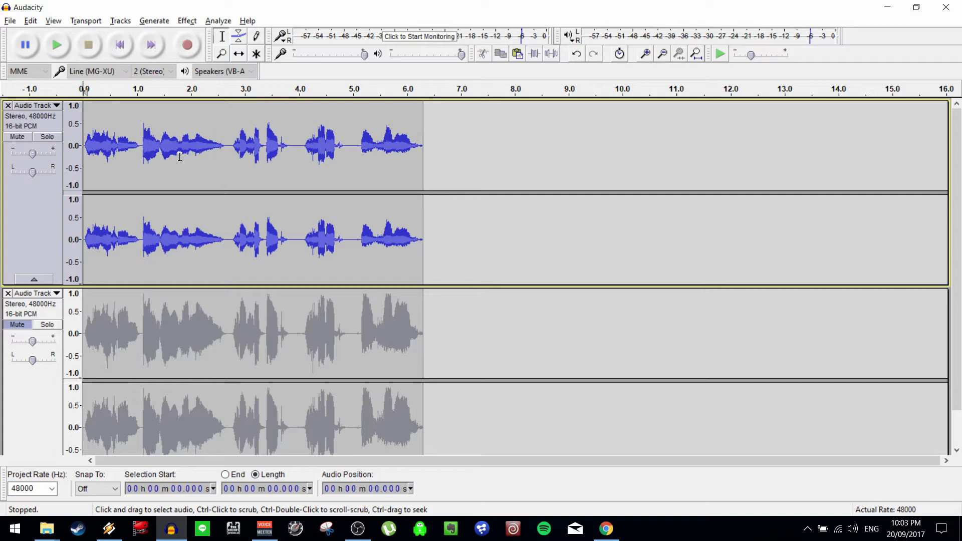
- Play the louder processed track alone, then unmute the original and play both together
left_click(21, 140)
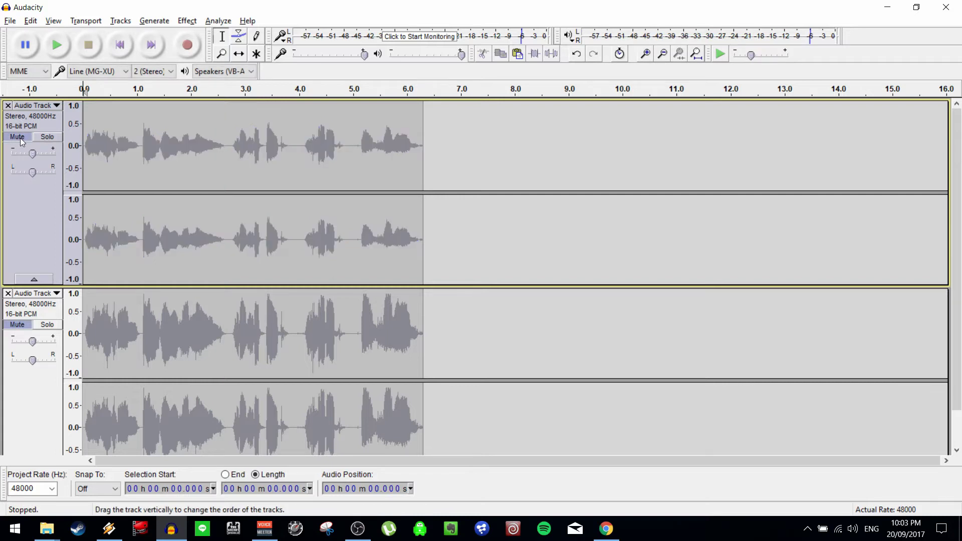
left_click(22, 326)
key("space")
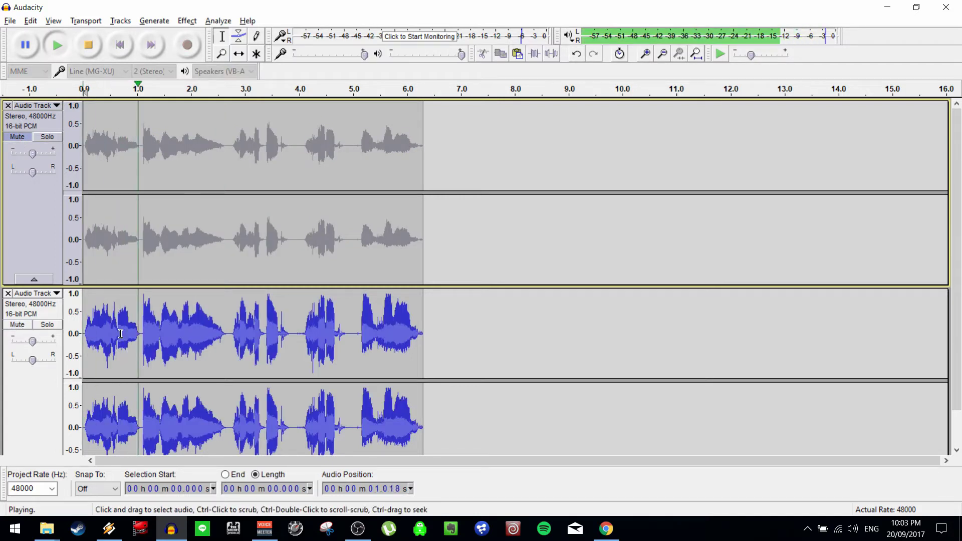
key("space")
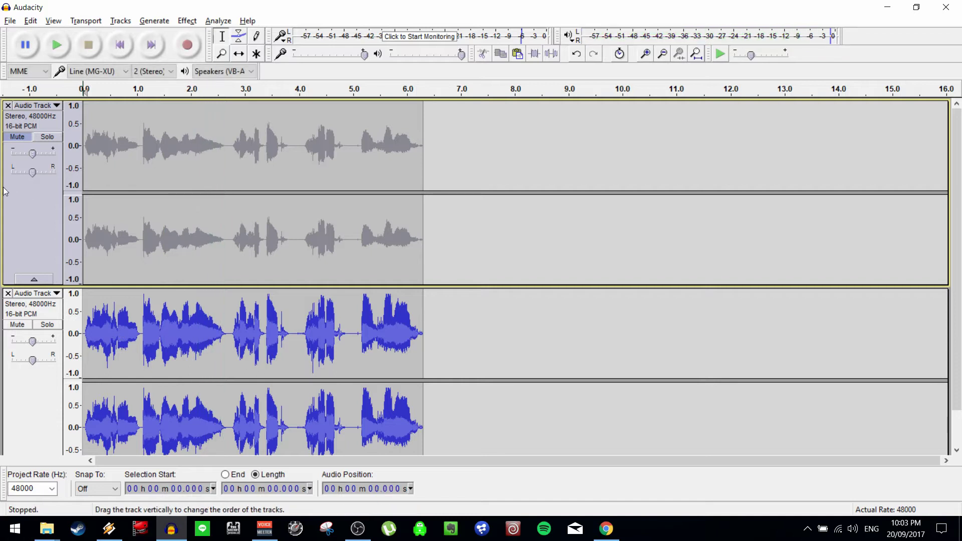
left_click(26, 137)
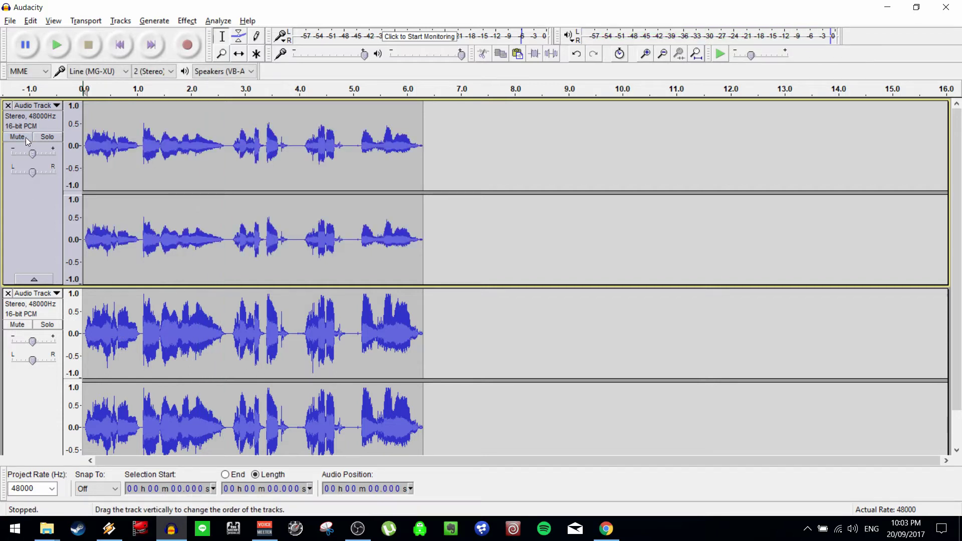
key("space")
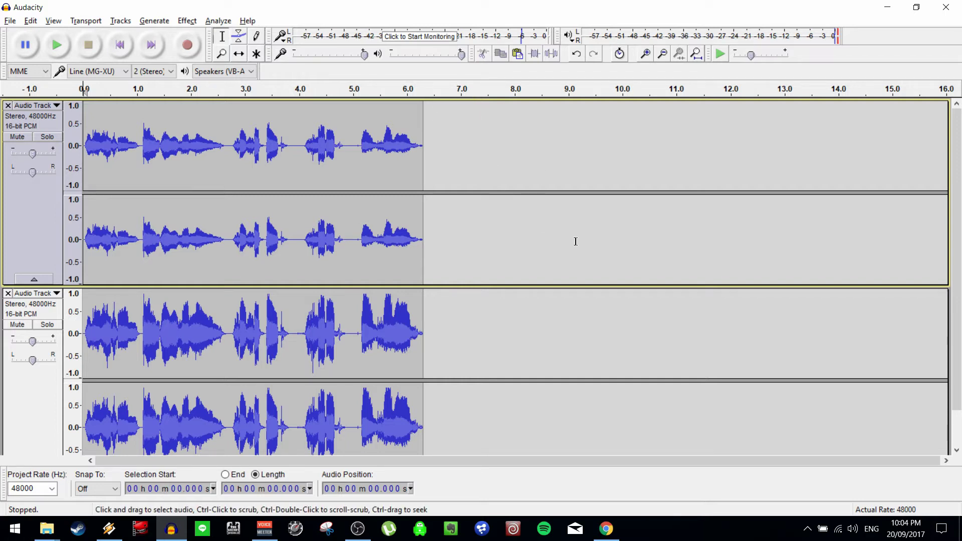
scroll(574, 241, "down", 1)
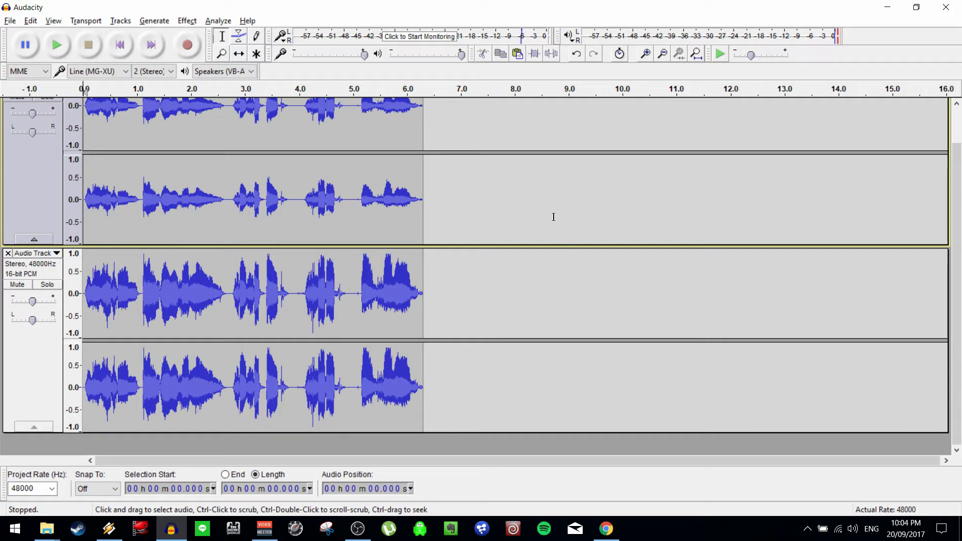
scroll(546, 215, "up", 1)
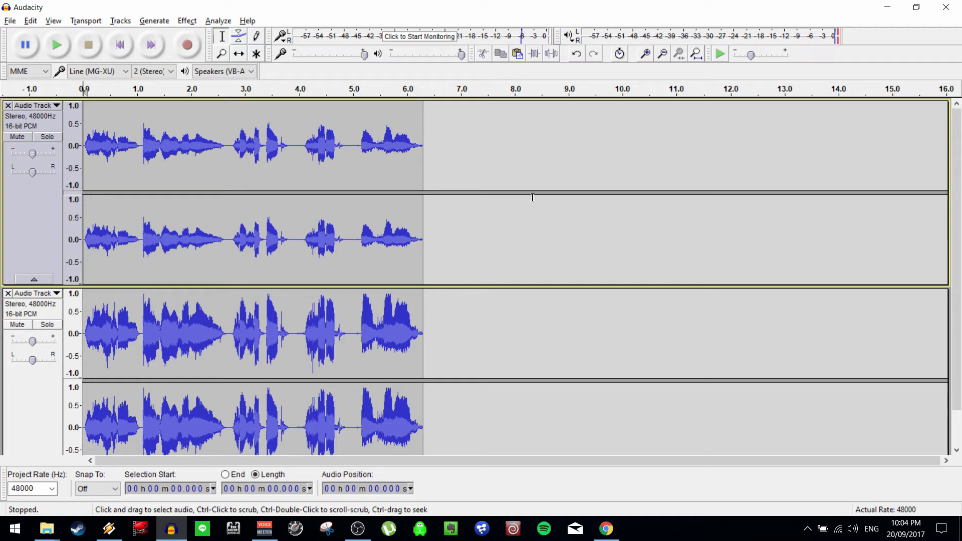
left_click(10, 20)
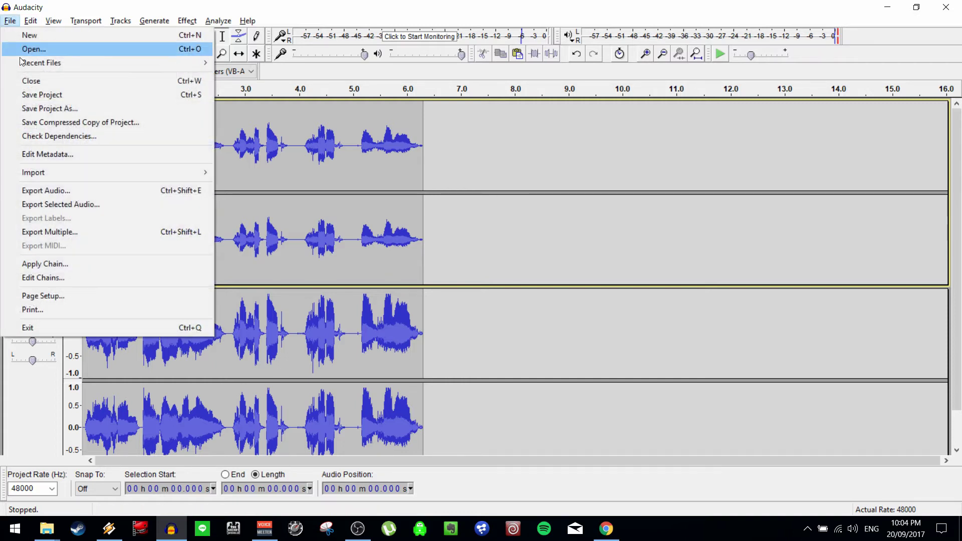
left_click(63, 191)
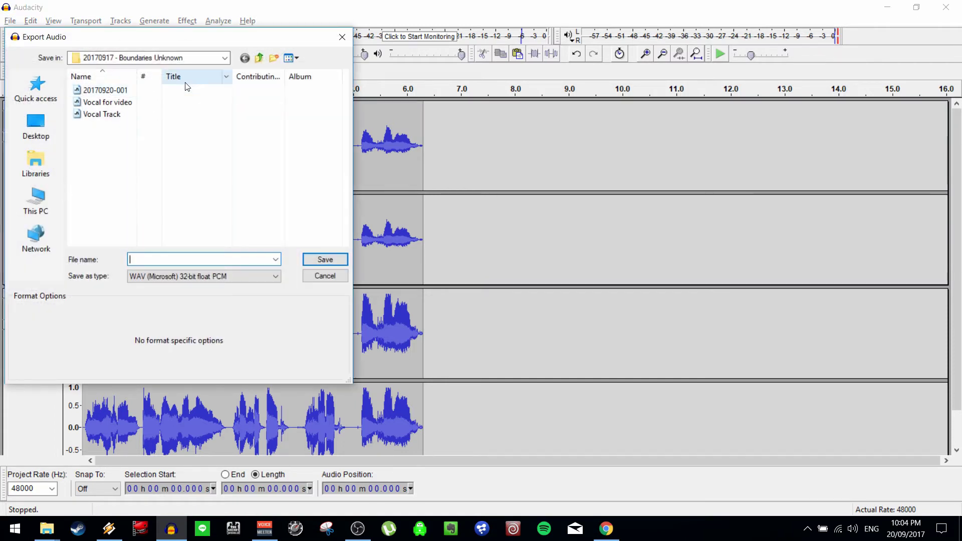
type("20170")
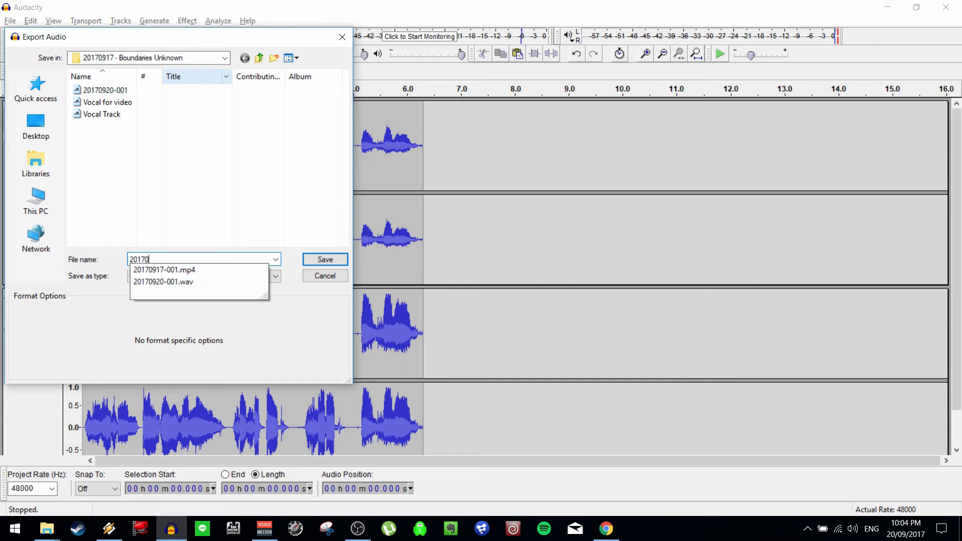
type("920-002")
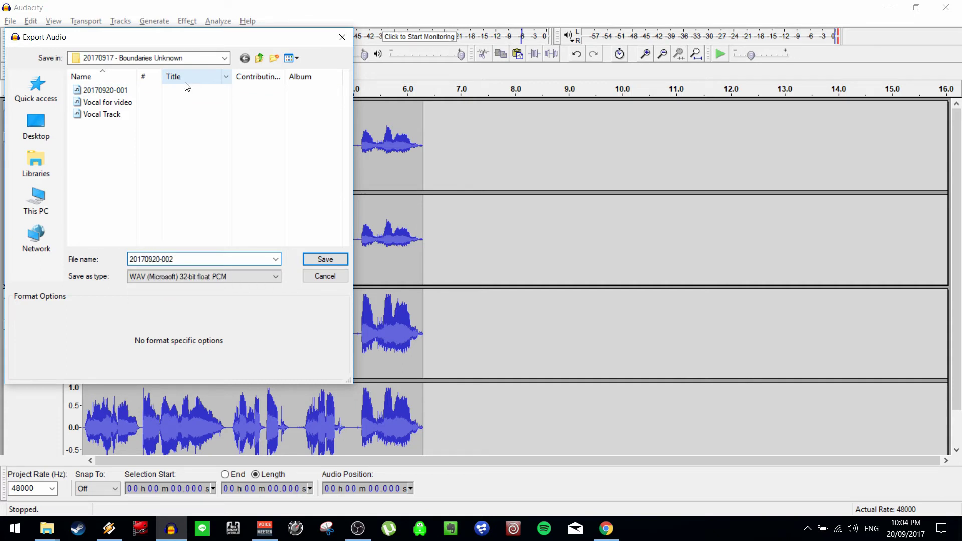
key("Return")
key("Return")
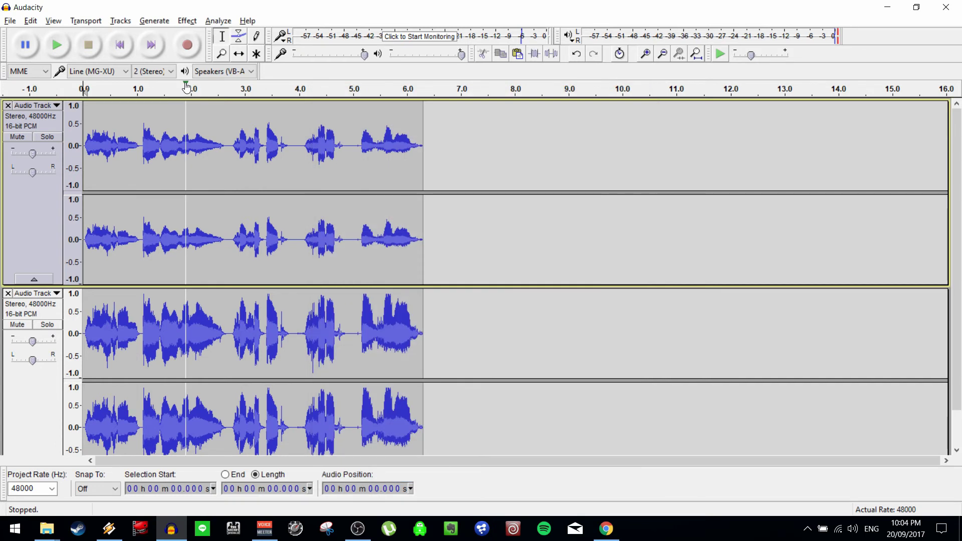
- Start a new empty project and bring the project folder window forward
key("ctrl+n")
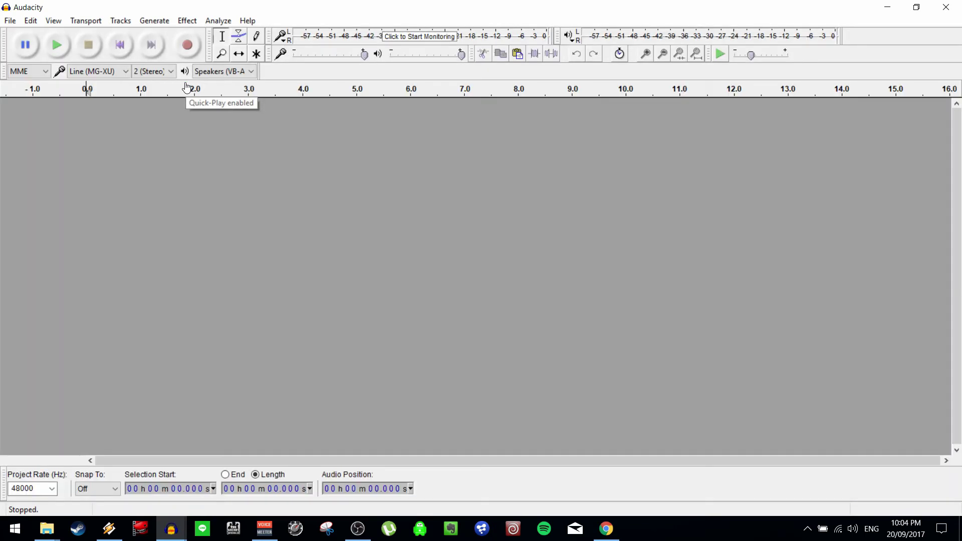
key("alt+Tab")
key("alt+Tab")
key("alt+Tab")
key("alt+Tab")
key("alt+Tab")
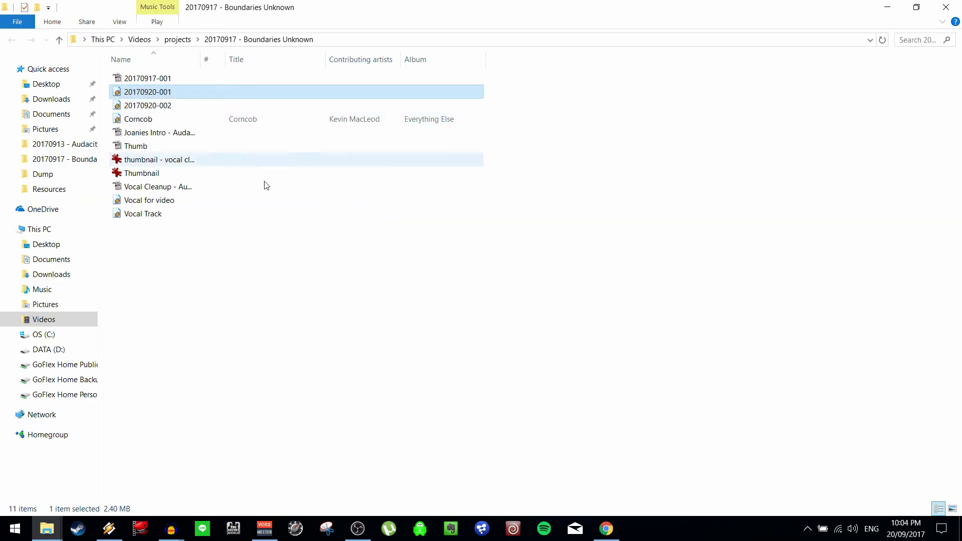
left_click_drag(129, 109, 348, 215)
key("alt+Tab")
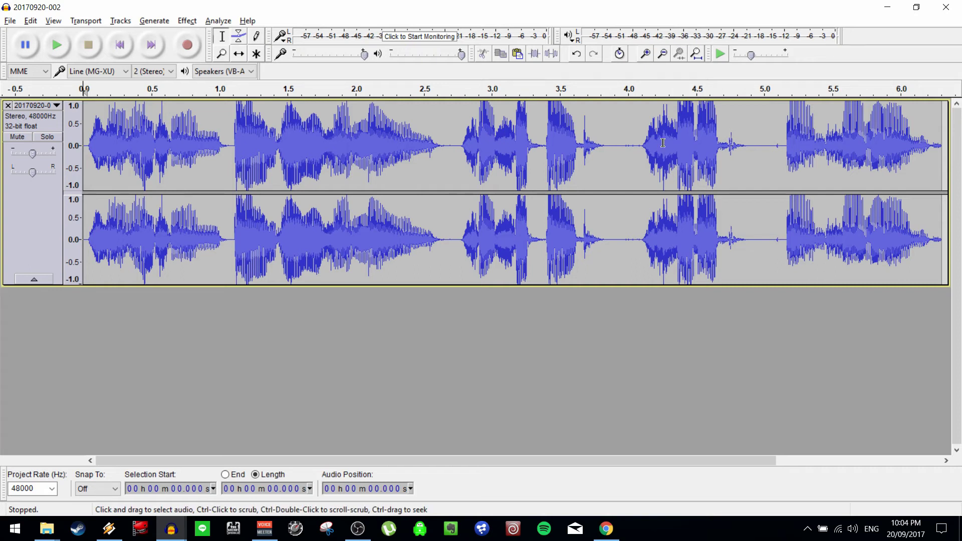
- Select the reopened track and normalize it to -1 dB
left_click(46, 209)
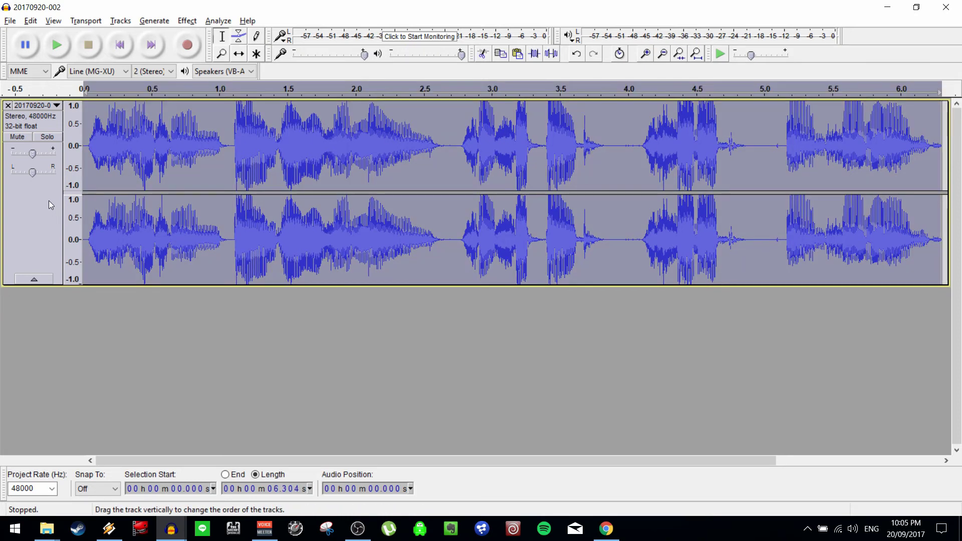
key("ctrl+shift+n")
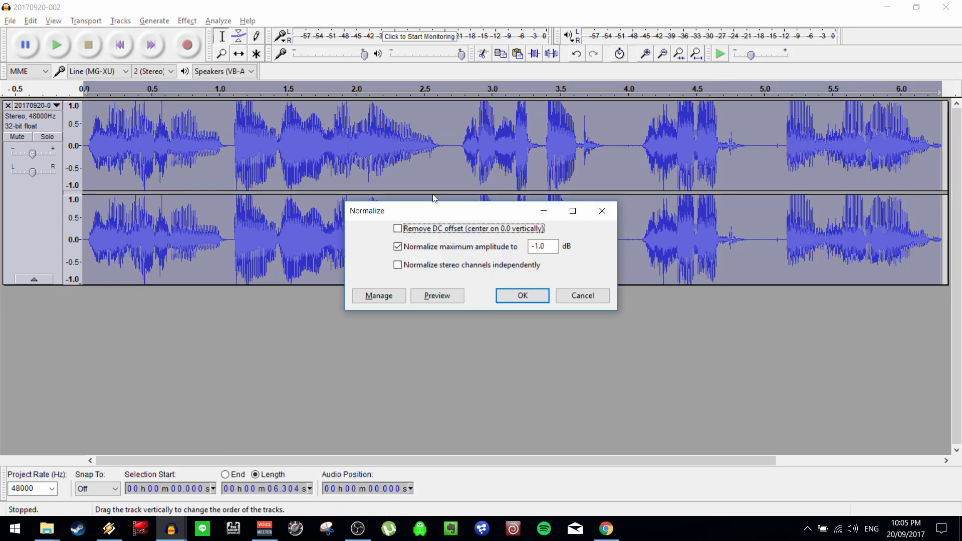
left_click(523, 296)
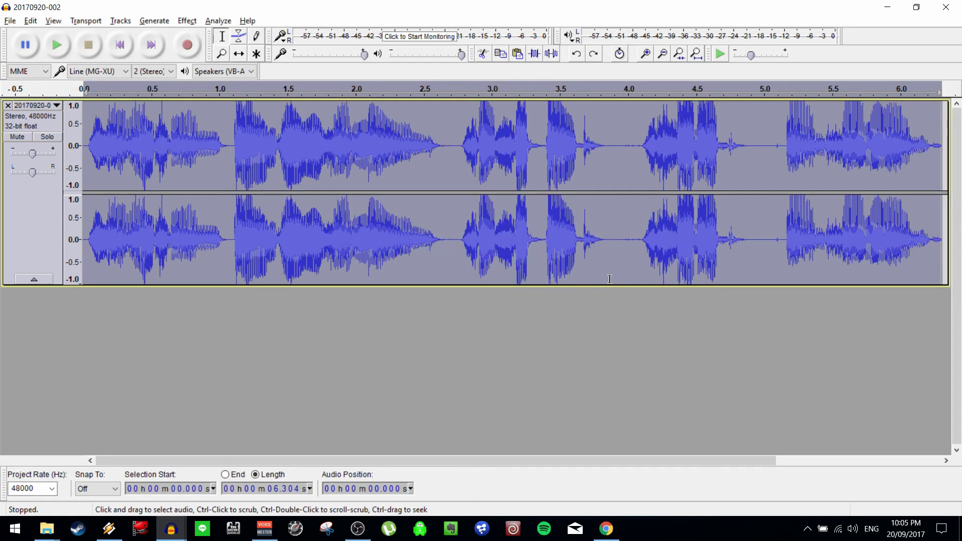
- Compress the track with a -12 dB threshold, then revert to the uncompressed waveform to compare
key("ctrl+shift+c")
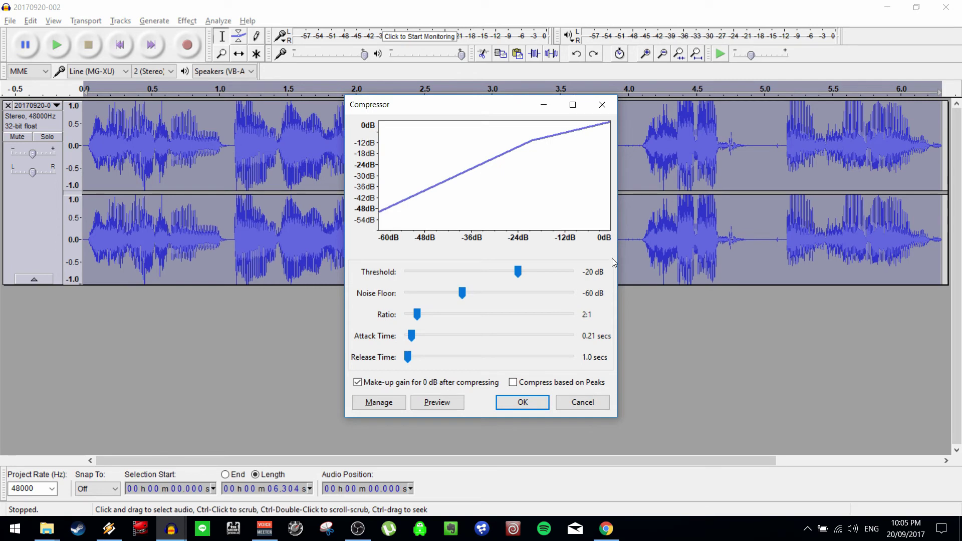
left_click_drag(518, 272, 544, 271)
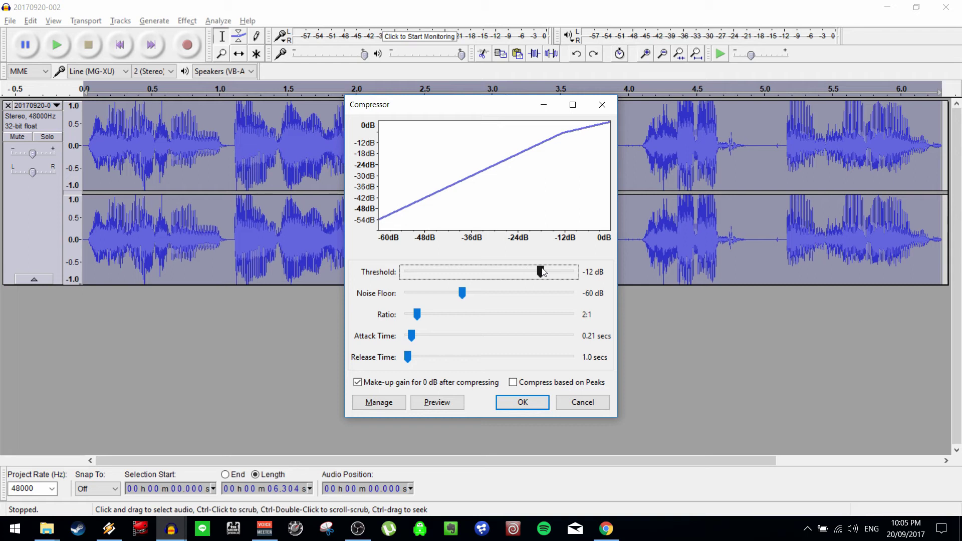
key("Return")
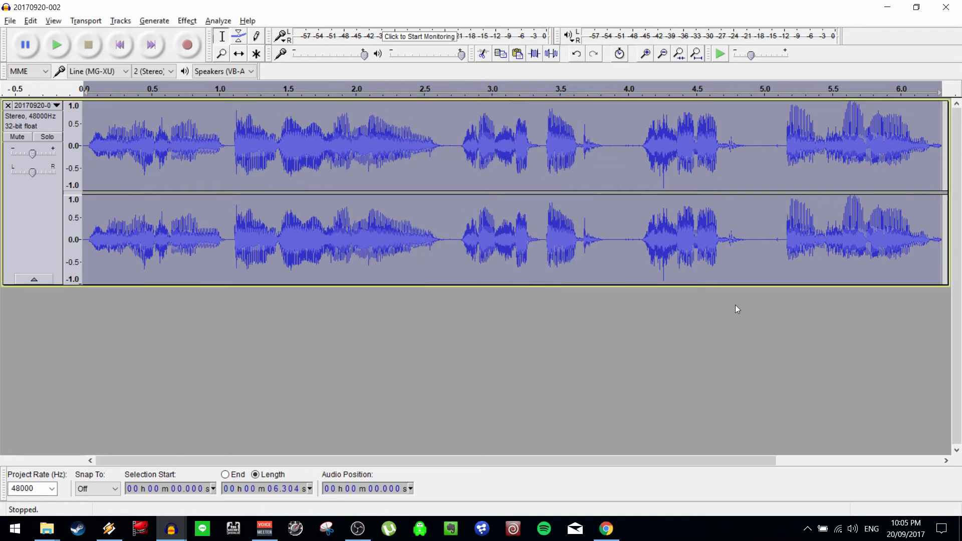
key("ctrl+shift+n")
key("Return")
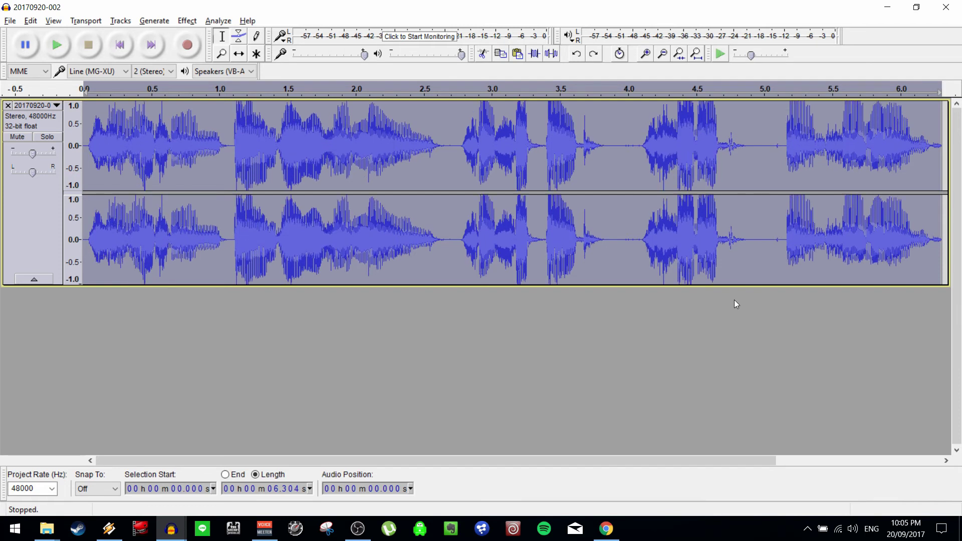
- Restore the compressed waveform, deselect the track, and play the compressed vocal back
key("ctrl+shift+n")
key("Return")
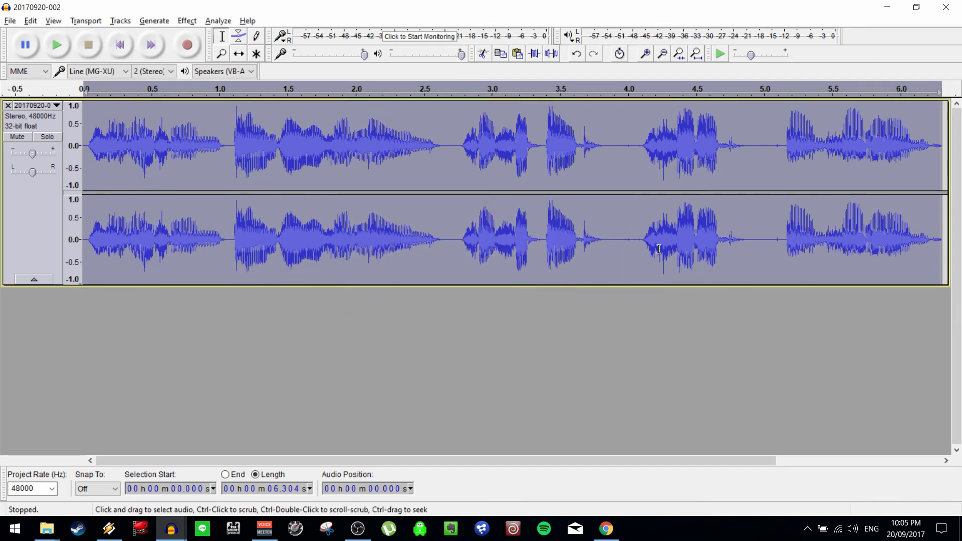
left_click(621, 339)
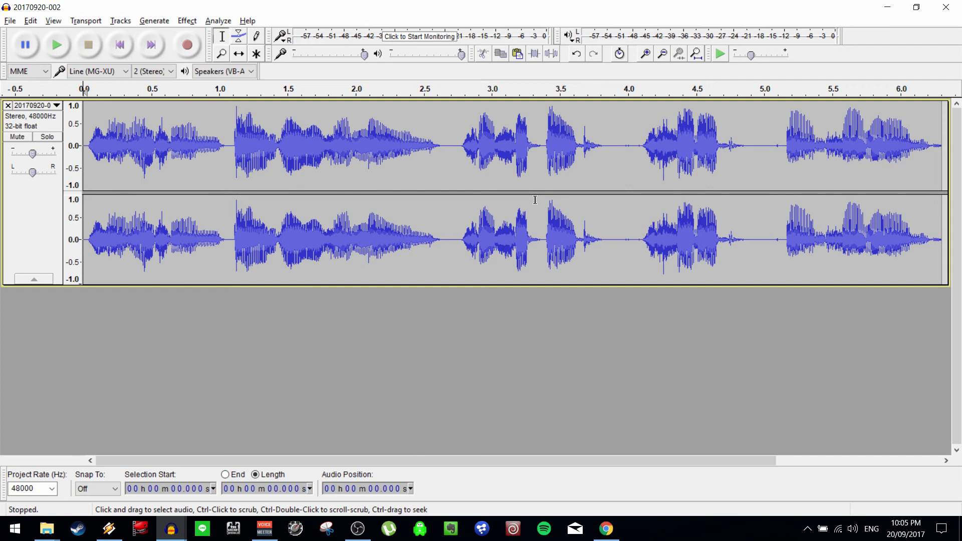
key("space")
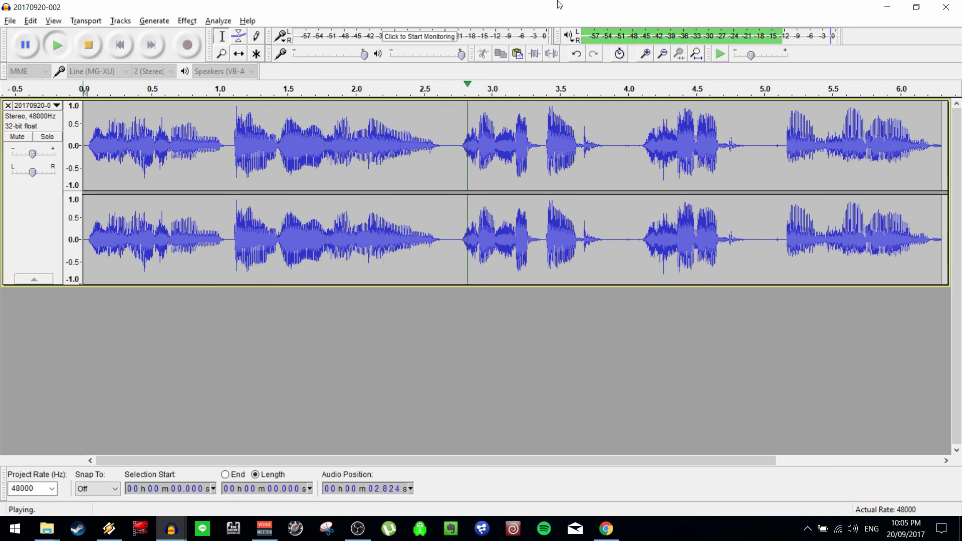
key("space")
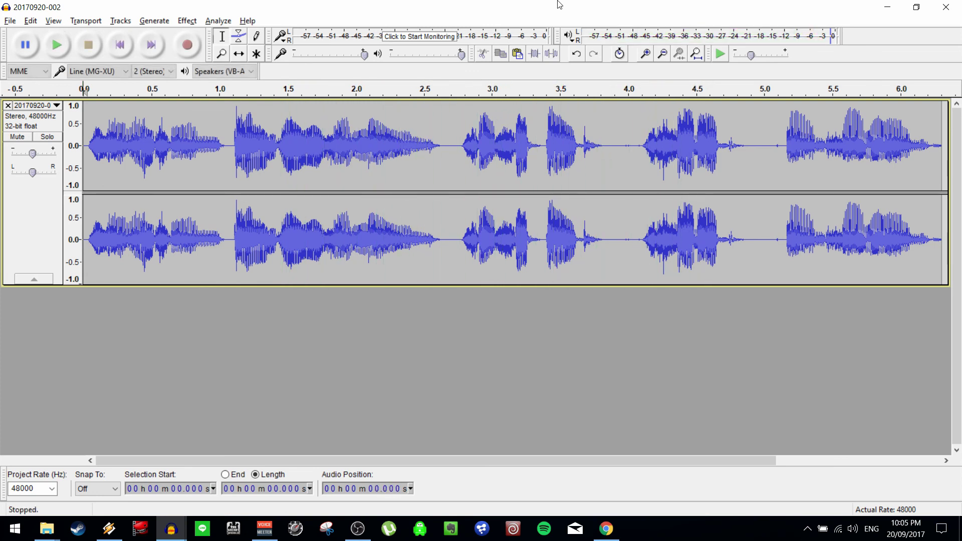